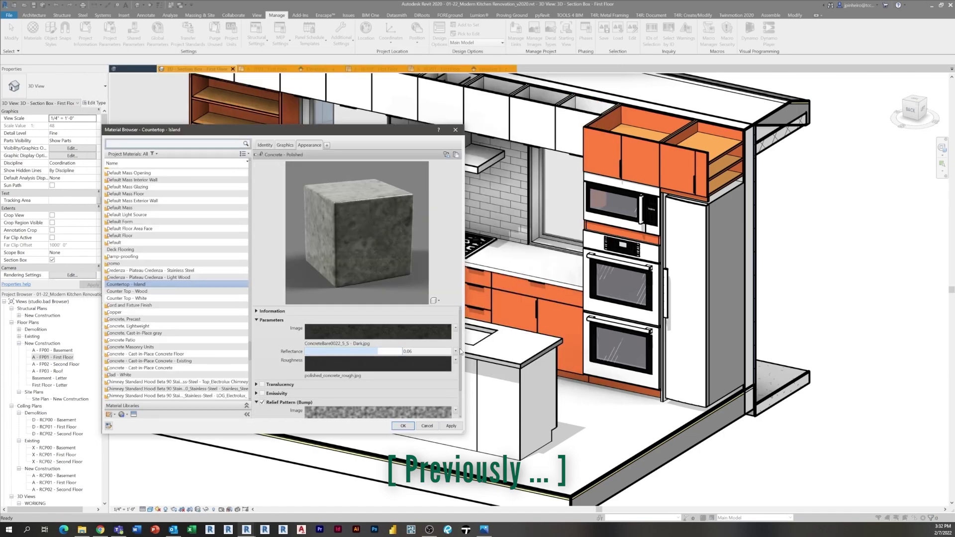
{"action": "scroll", "coordinate": [265, 393], "scroll_direction": "down", "scroll_amount": 1}
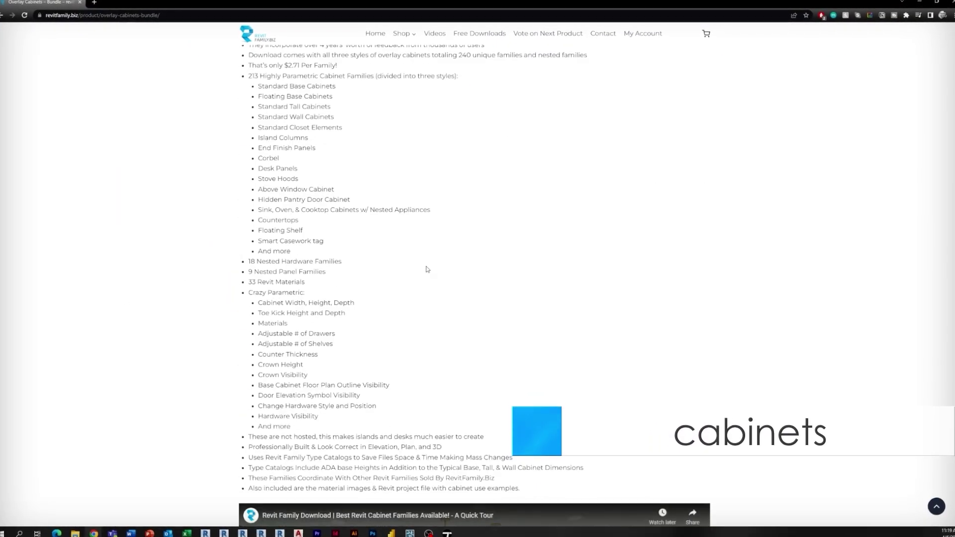
{"action": "scroll", "coordinate": [427, 270], "scroll_direction": "down", "scroll_amount": 4}
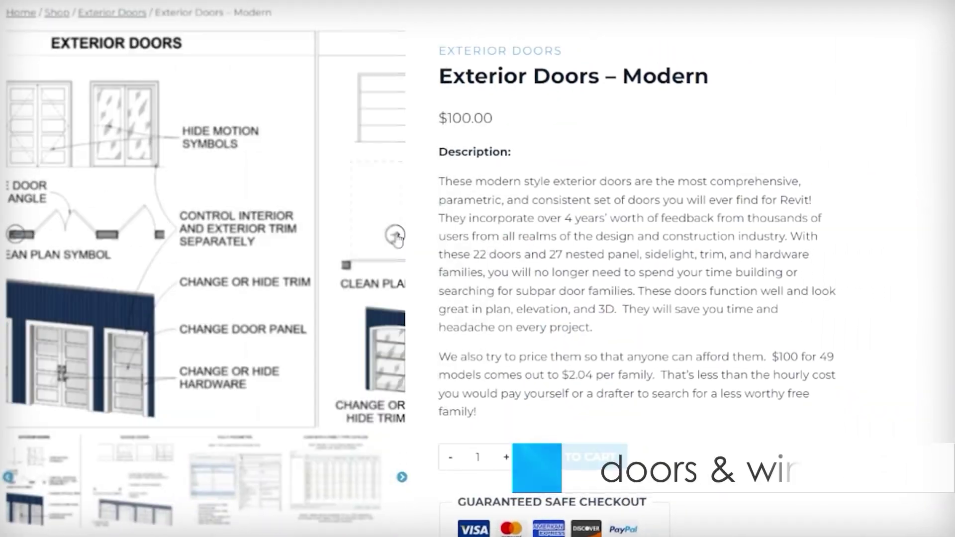
{"action": "left_click", "coordinate": [395, 235]}
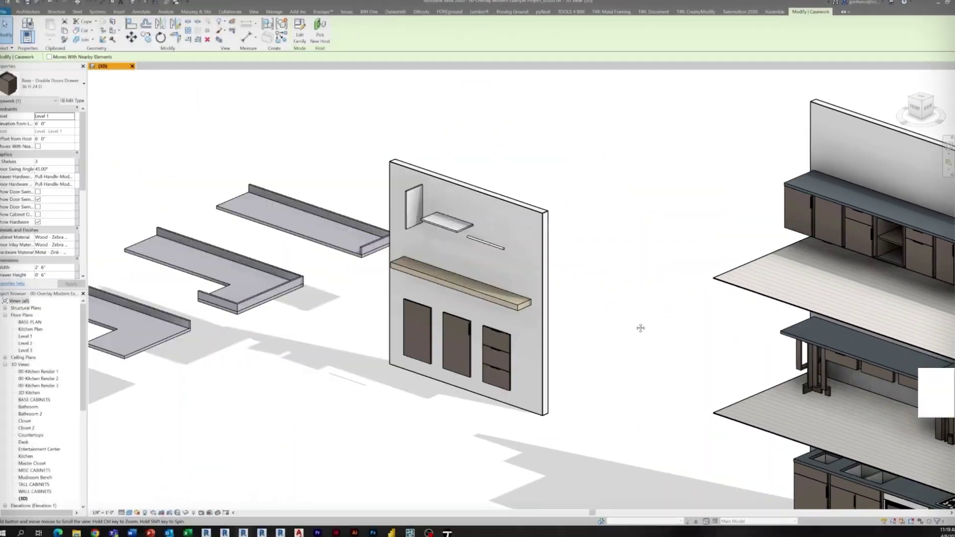
{"action": "left_click", "coordinate": [339, 313]}
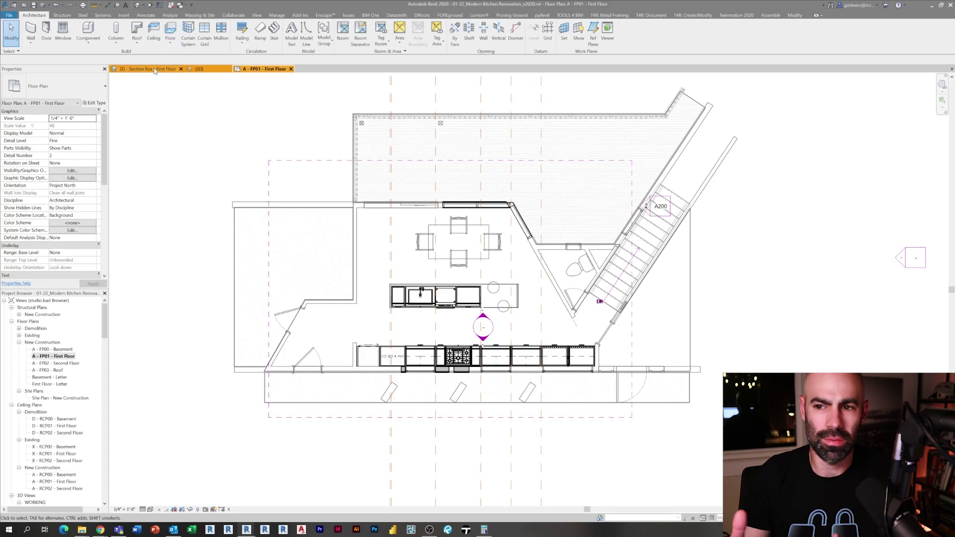
Step: Examine the kitchen in the first-floor section-box 3D view, and switch to Enscape to look around the island, cabinets and floor
{"action": "left_click", "coordinate": [154, 71]}
{"action": "middle_click_drag", "start_coordinate": [498, 298], "coordinate": [589, 315], "text": "shift"}
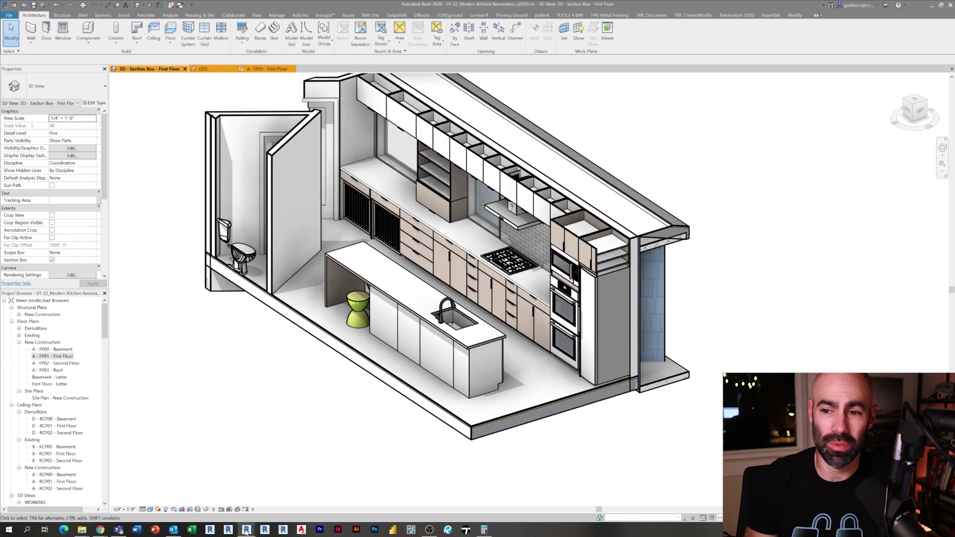
{"action": "mouse_move", "coordinate": [247, 531]}
{"action": "left_click", "coordinate": [287, 495]}
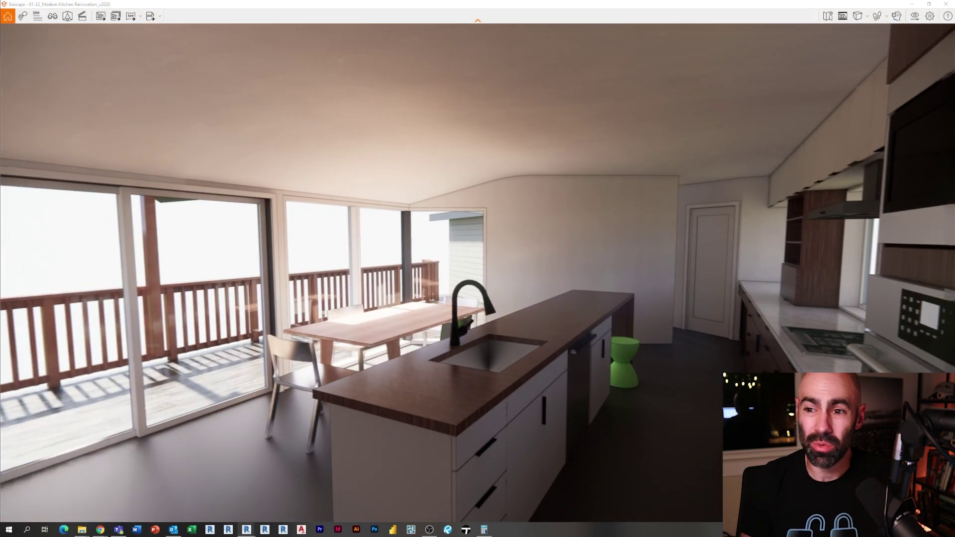
{"action": "left_click_drag", "start_coordinate": [478, 269], "coordinate": [677, 269]}
{"action": "key", "text": "w"}
{"action": "key", "text": "s"}
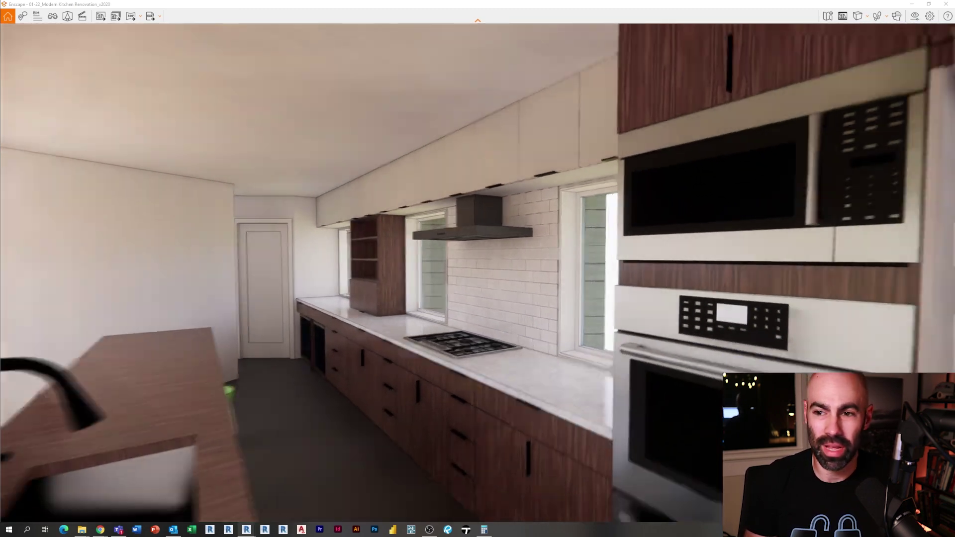
{"action": "key", "text": "s"}
{"action": "left_click_drag", "start_coordinate": [478, 268], "coordinate": [691, 311]}
{"action": "key", "text": "a"}
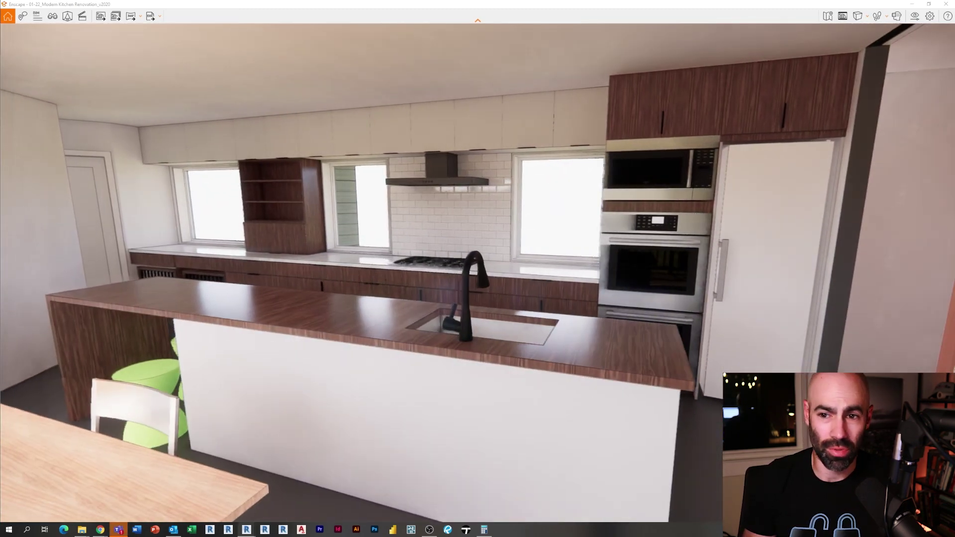
{"action": "right_click_drag", "start_coordinate": [647, 298], "coordinate": [403, 281]}
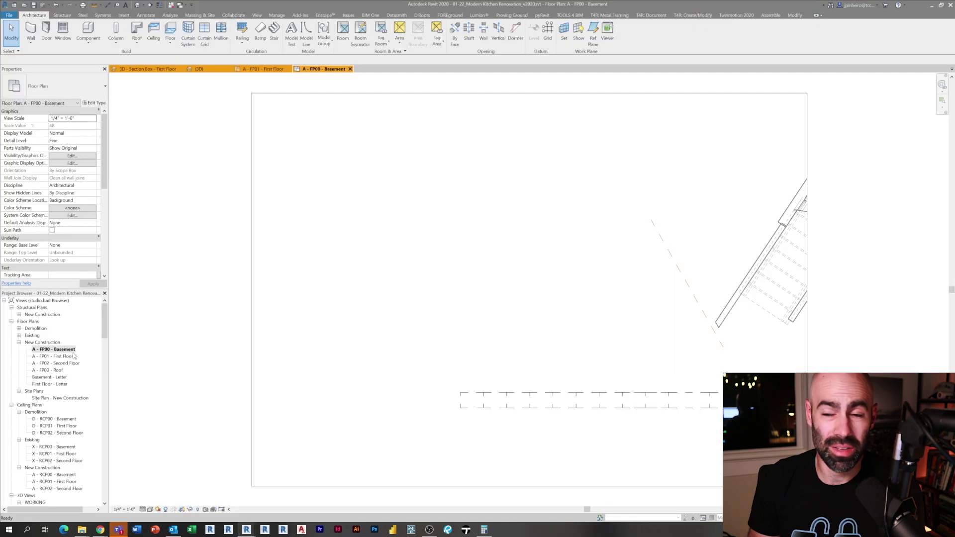
Step: In the A - FP01 - First Floor plan, start a floor and duplicate the Concrete Slab - 4" type as New Kitchen Tile Floor
{"action": "double_click", "coordinate": [53, 356]}
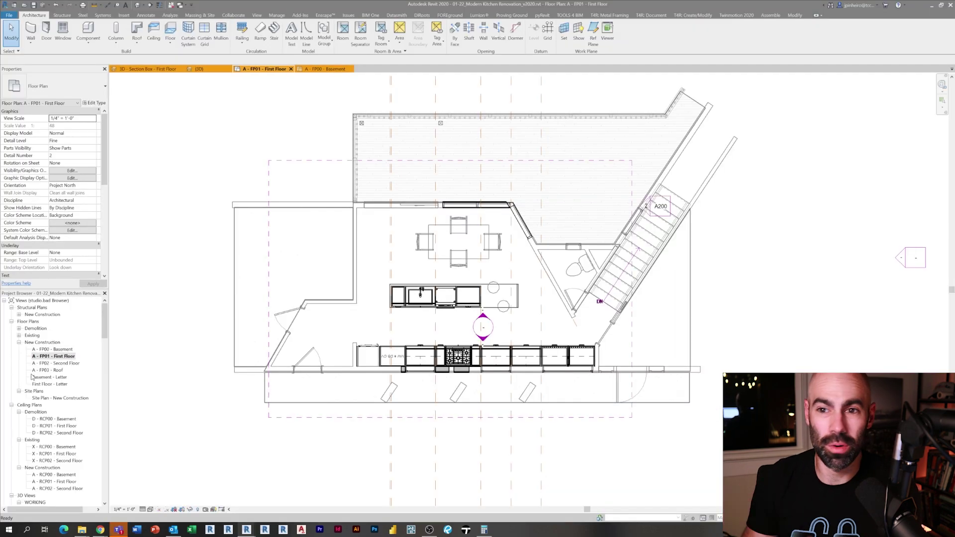
{"action": "middle_click_drag", "start_coordinate": [625, 228], "coordinate": [623, 249]}
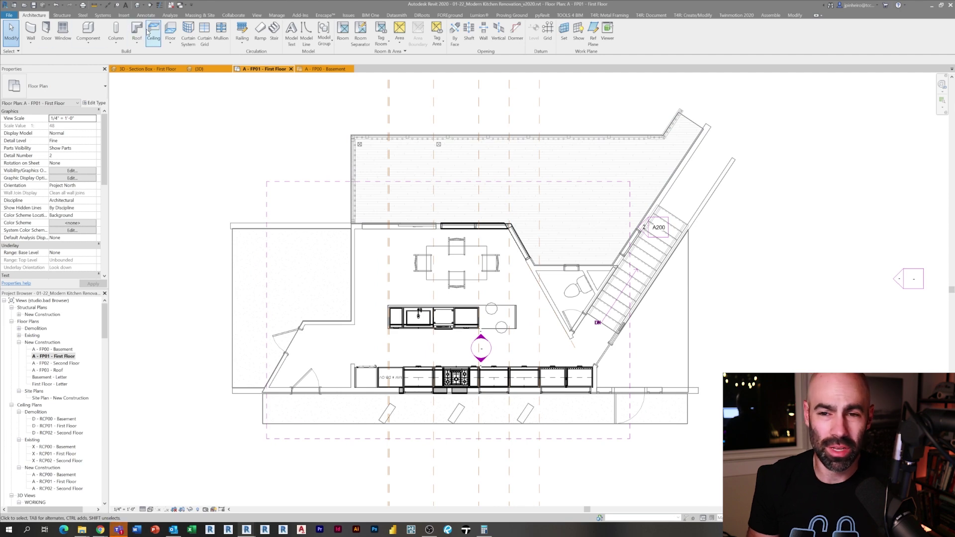
{"action": "left_click", "coordinate": [170, 28]}
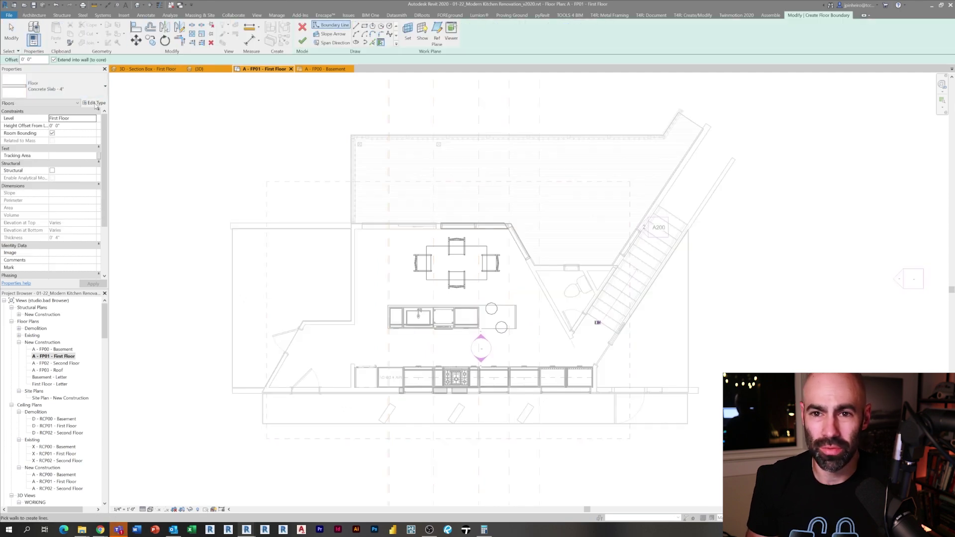
{"action": "left_click", "coordinate": [95, 103]}
{"action": "left_click", "coordinate": [456, 118]}
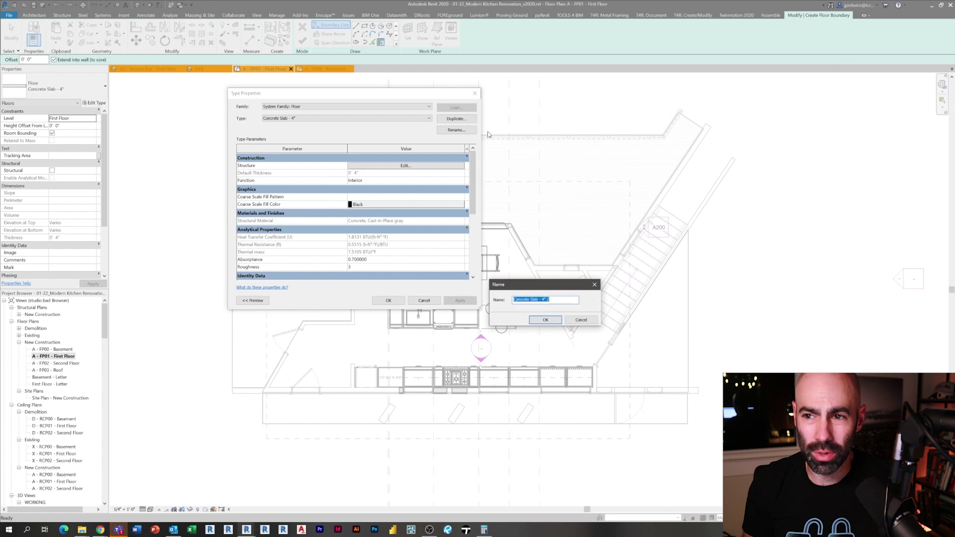
{"action": "type", "text": "New Kitchen"}
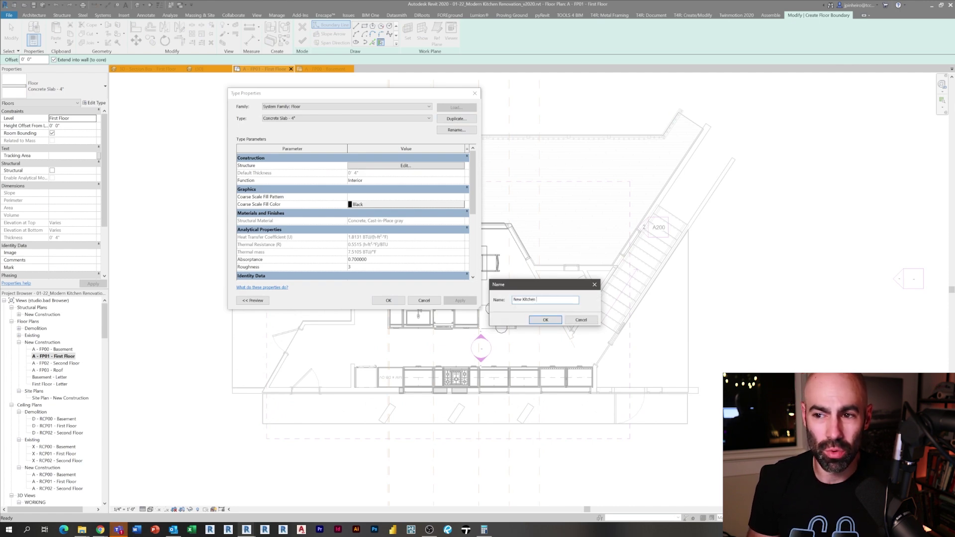
{"action": "type", "text": " Tile Floor"}
{"action": "key", "text": "Return"}
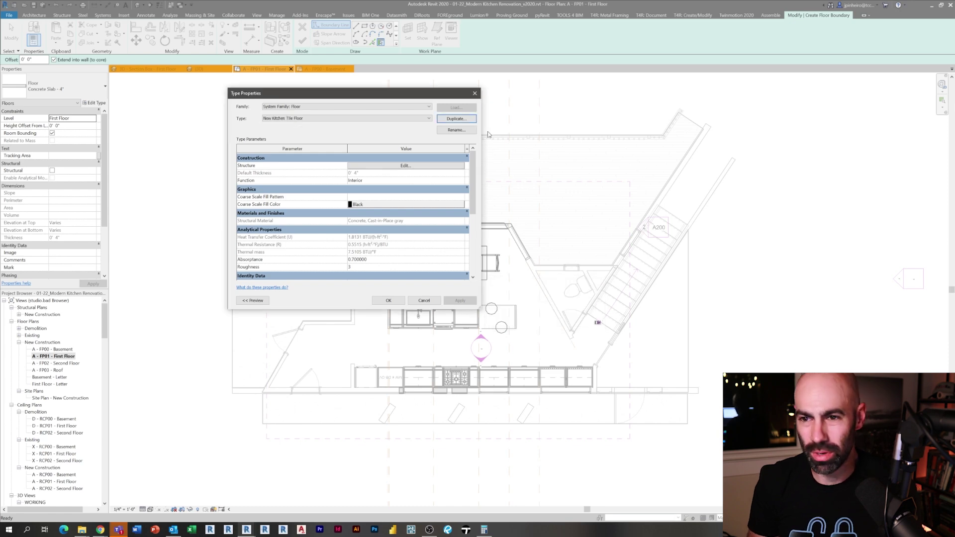
Step: Set the floor's structure layer thickness to 3/4" and choose Kitchen Tile Floor as its material
{"action": "left_click", "coordinate": [424, 169]}
{"action": "left_click", "coordinate": [244, 302]}
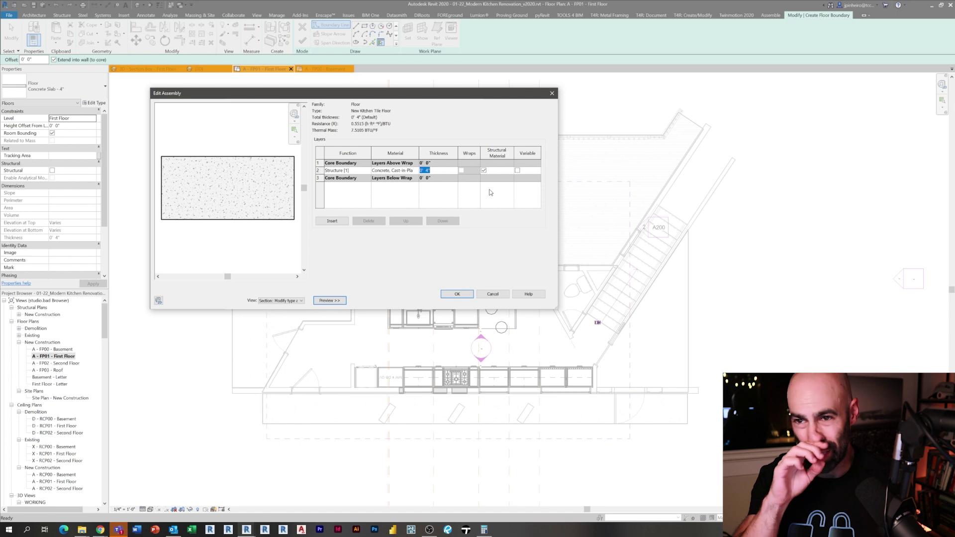
{"action": "type", "text": "3/4"}
{"action": "key", "text": "Tab"}
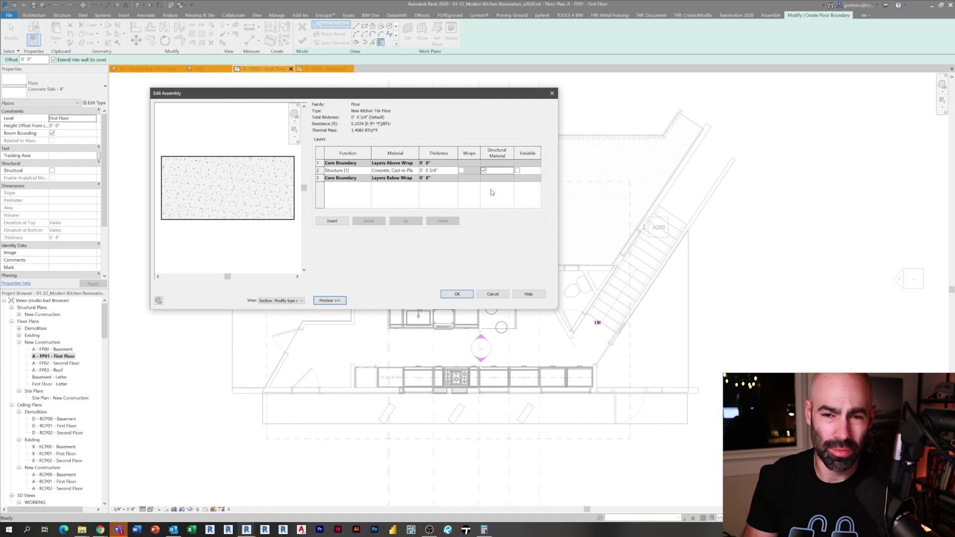
{"action": "left_click", "coordinate": [416, 171]}
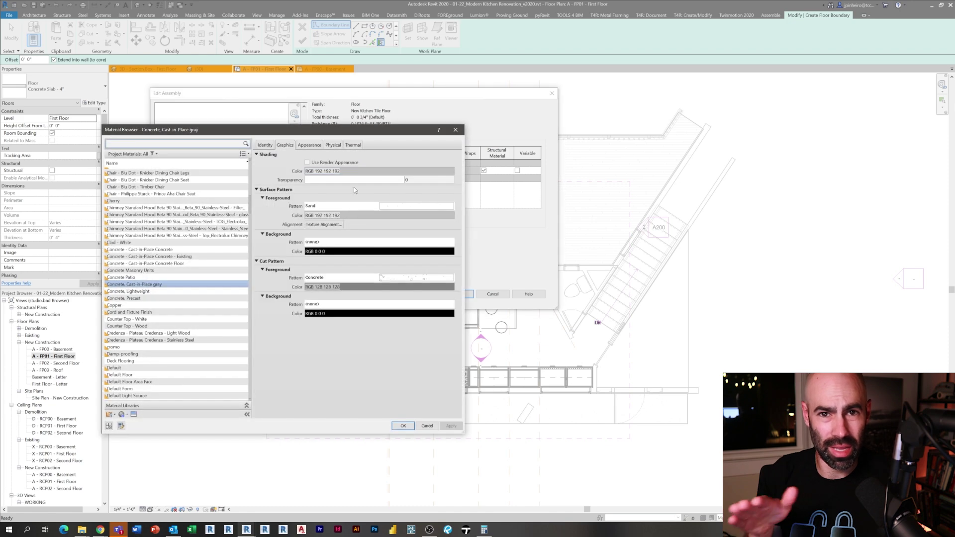
{"action": "left_click", "coordinate": [138, 144]}
{"action": "type", "text": "kitchen"}
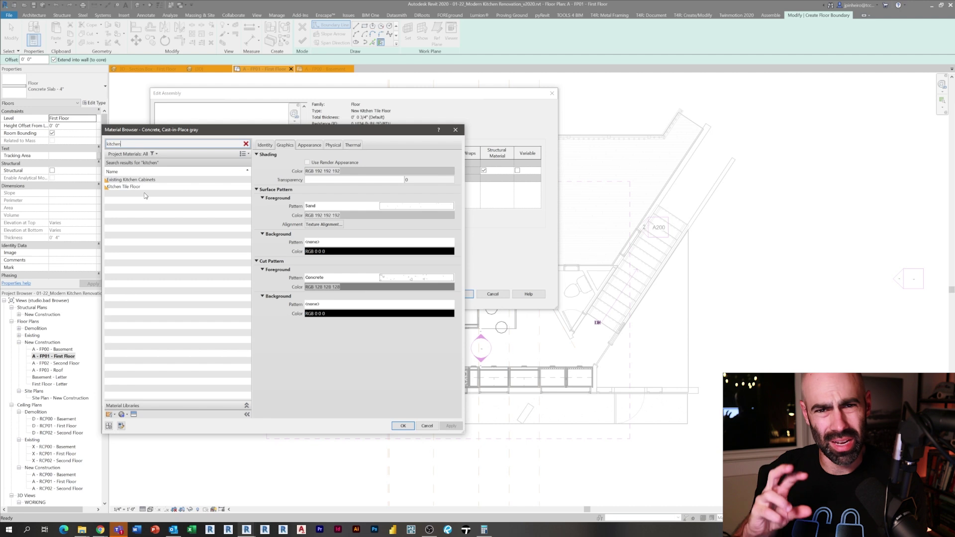
{"action": "left_click", "coordinate": [142, 187]}
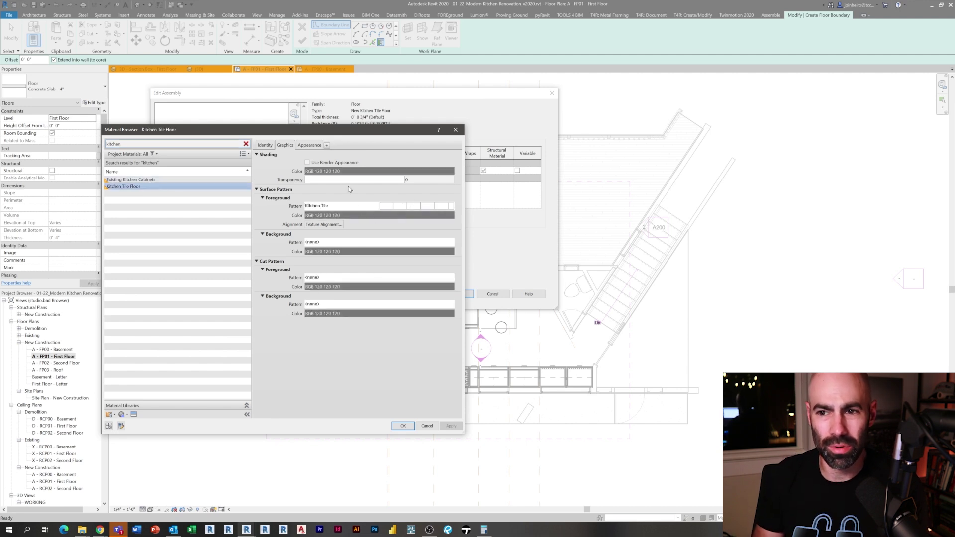
Step: Check the line spacing of the Kitchen Tile surface pattern and the appearance settings of the Kitchen Tile Floor material
{"action": "left_click", "coordinate": [373, 208]}
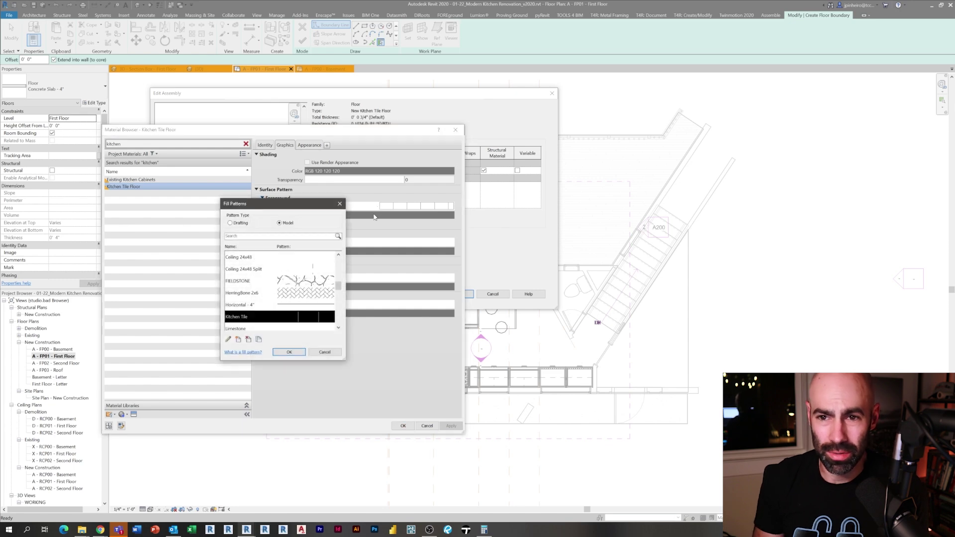
{"action": "left_click", "coordinate": [228, 341]}
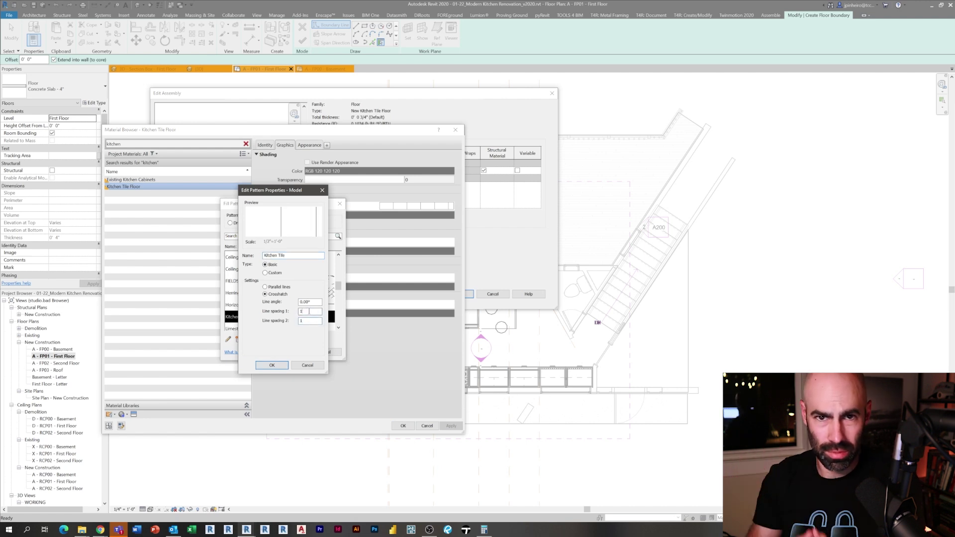
{"action": "left_click", "coordinate": [273, 367]}
{"action": "left_click", "coordinate": [295, 354]}
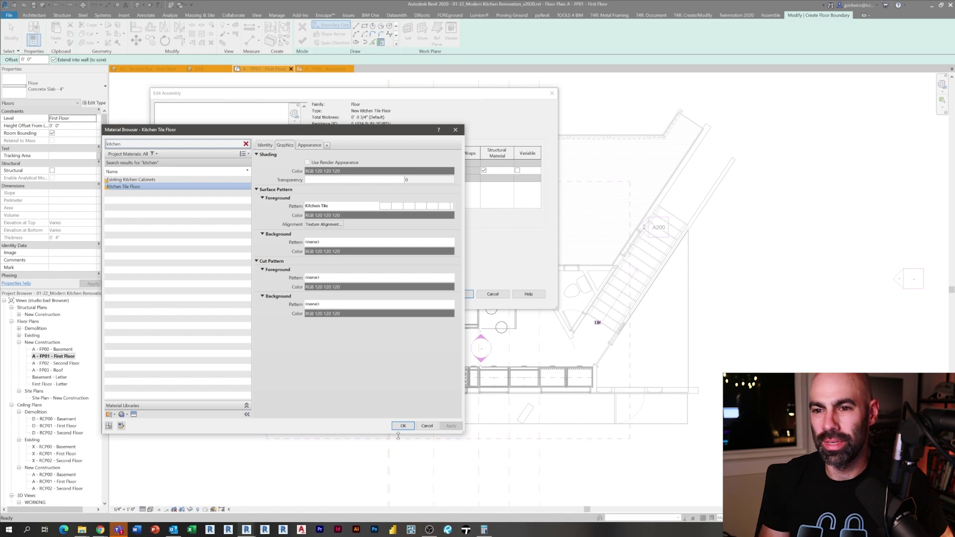
{"action": "left_click", "coordinate": [309, 145]}
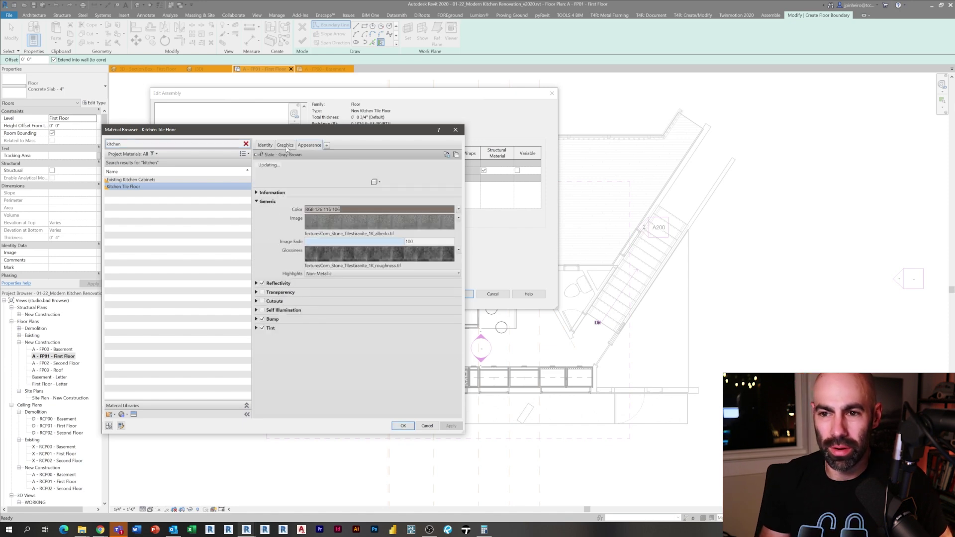
{"action": "left_click", "coordinate": [286, 146]}
Step: Accept the Kitchen Tile Floor material and confirm the new floor type's assembly
{"action": "left_click", "coordinate": [405, 427]}
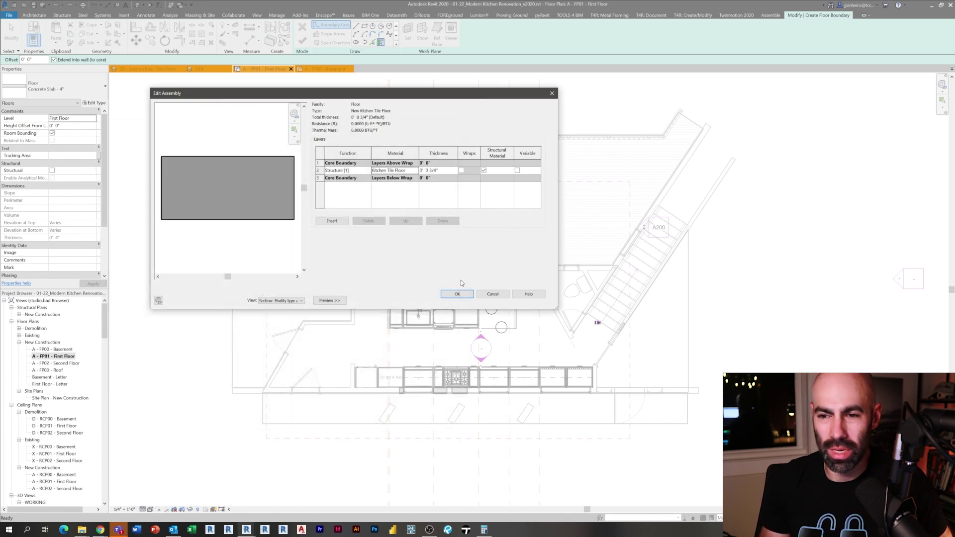
{"action": "left_click", "coordinate": [457, 294]}
{"action": "left_click", "coordinate": [461, 301]}
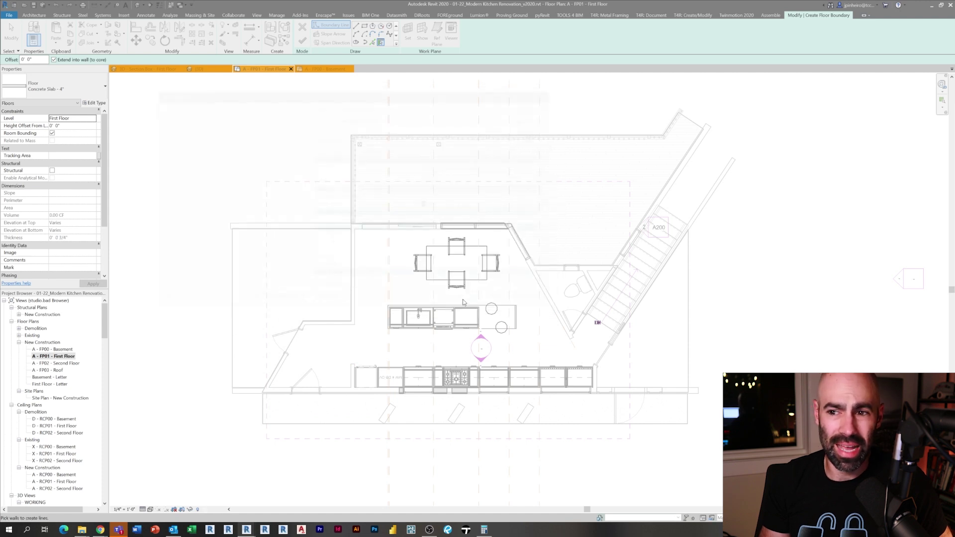
Step: Create the floor boundary by picking the kitchen's surrounding walls, including the toilet room, stair, cabinet-side and angled entry walls
{"action": "left_click", "coordinate": [331, 323]}
{"action": "left_click", "coordinate": [351, 306]}
{"action": "left_click", "coordinate": [396, 225]}
{"action": "left_click", "coordinate": [538, 288]}
{"action": "scroll", "coordinate": [591, 323], "scroll_direction": "up", "scroll_amount": 2}
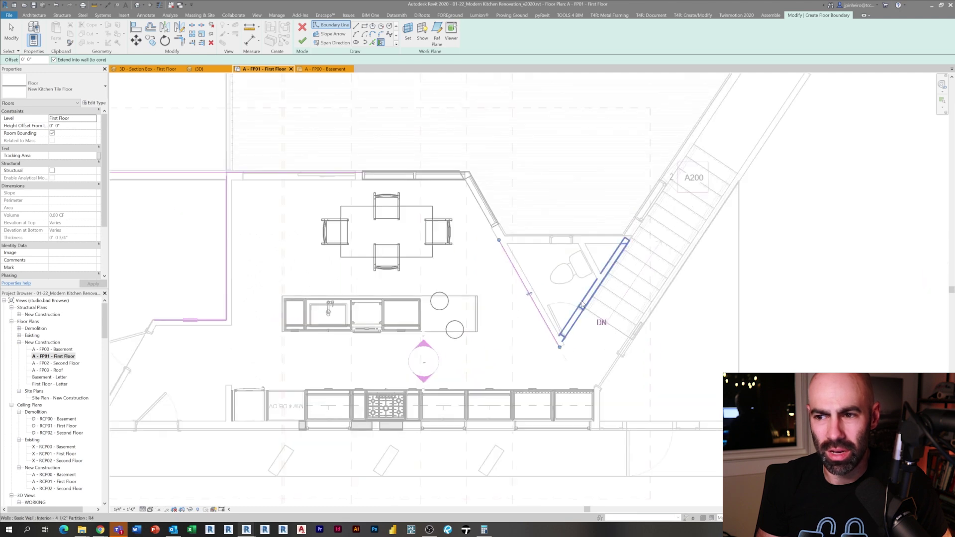
{"action": "left_click", "coordinate": [584, 304]}
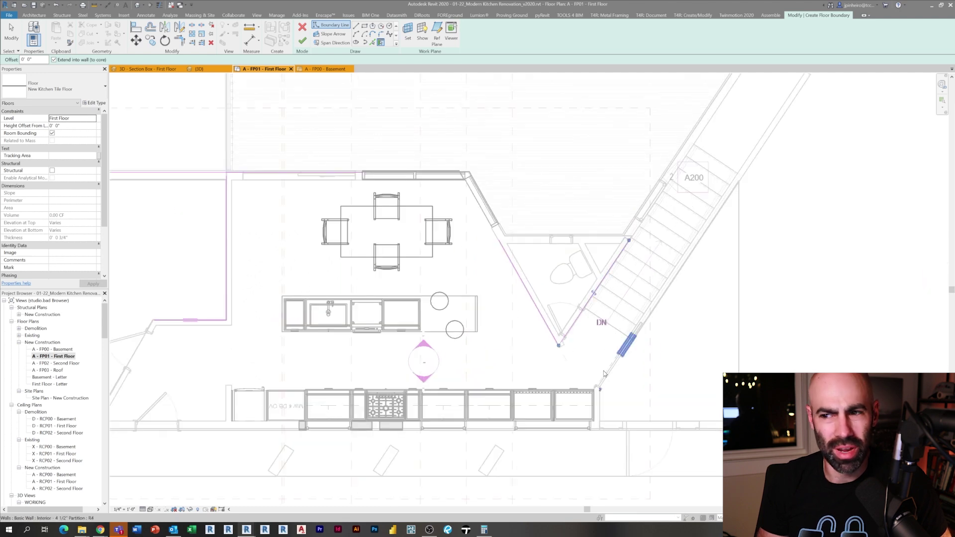
{"action": "left_click", "coordinate": [599, 406]}
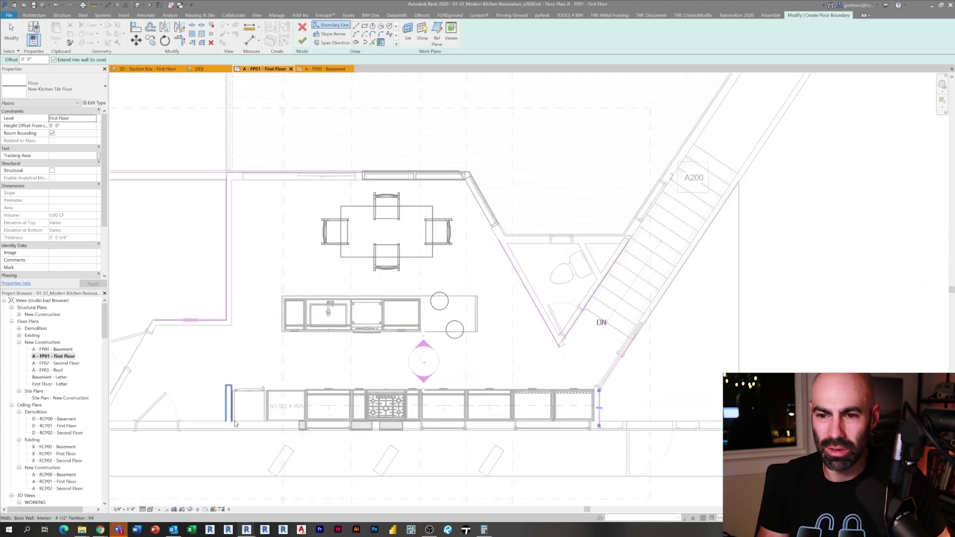
{"action": "left_click", "coordinate": [209, 424]}
{"action": "middle_click_drag", "start_coordinate": [134, 401], "coordinate": [301, 373]}
{"action": "left_click", "coordinate": [290, 334]}
Step: Flip the boundary line on the short horizontal wall by the entry to the wall's kitchen-side face
{"action": "key", "text": "Escape"}
{"action": "left_click", "coordinate": [382, 293]}
{"action": "scroll", "coordinate": [380, 294], "scroll_direction": "up", "scroll_amount": 2}
{"action": "left_click", "coordinate": [352, 297]}
{"action": "scroll", "coordinate": [376, 345], "scroll_direction": "down", "scroll_amount": 2}
{"action": "left_click", "coordinate": [368, 354]}
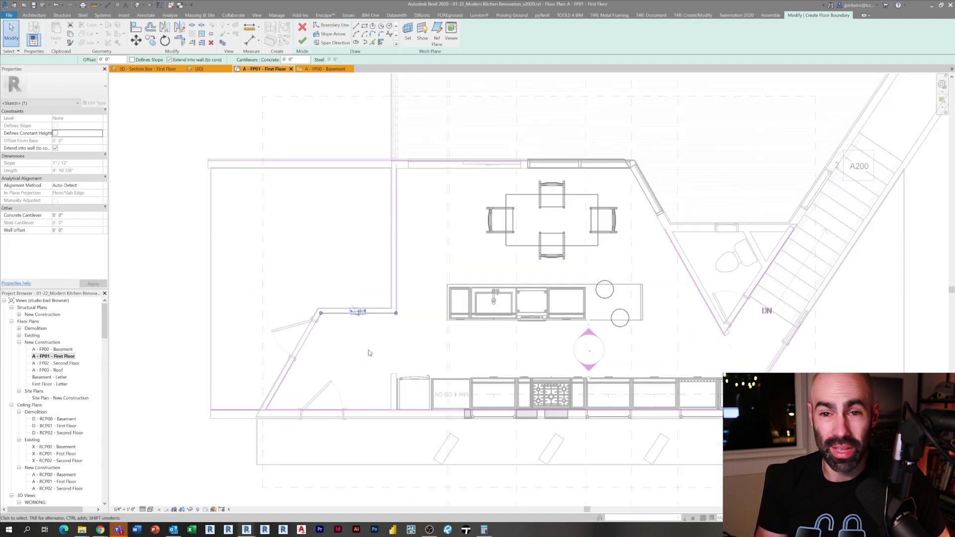
Step: Trim the angled entry wall's boundary line and the cabinet wall's boundary line into a corner
{"action": "key", "text": "t"}
{"action": "key", "text": "r"}
{"action": "left_click", "coordinate": [281, 388]}
{"action": "left_click", "coordinate": [282, 410]}
{"action": "scroll", "coordinate": [399, 352], "scroll_direction": "down", "scroll_amount": 1}
Step: Trim the deck-side boundary line into corners with the adjoining vertical wall line and the toilet room's diagonal line
{"action": "middle_click_drag", "start_coordinate": [416, 305], "coordinate": [369, 299]}
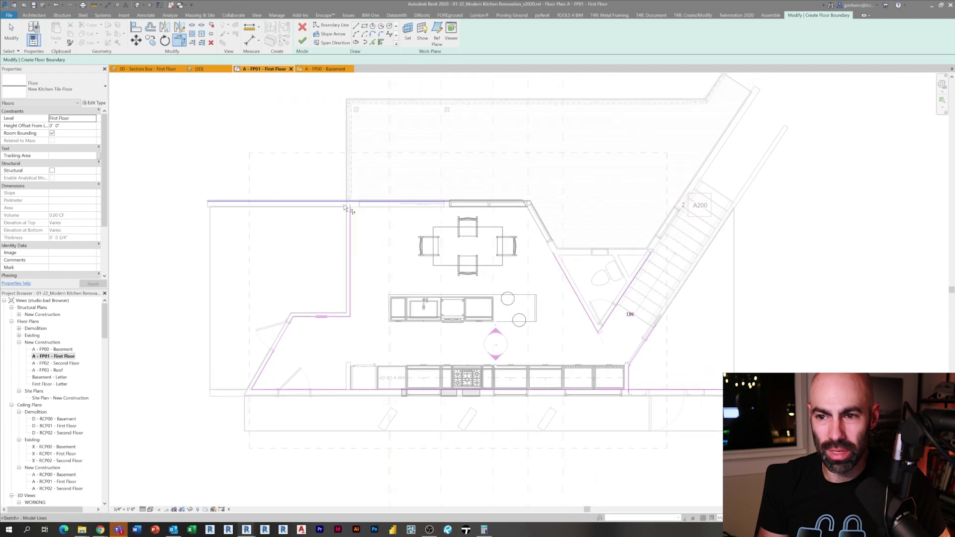
{"action": "left_click", "coordinate": [351, 211]}
{"action": "left_click", "coordinate": [367, 202]}
{"action": "middle_click_drag", "start_coordinate": [668, 347], "coordinate": [600, 310]}
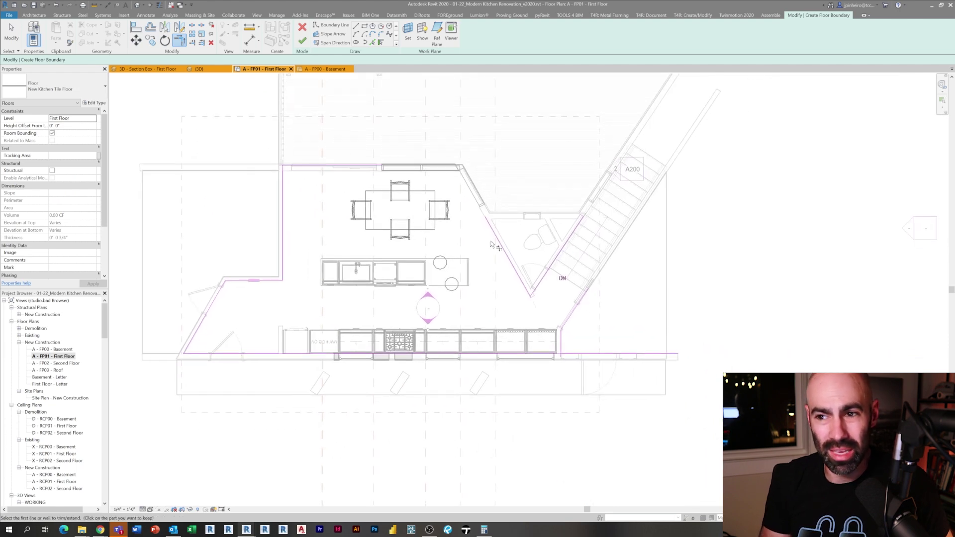
{"action": "left_click", "coordinate": [363, 158]}
{"action": "left_click", "coordinate": [500, 248]}
Step: Draw a boundary line across the head of the stairs, between the toilet room wall and the opposite stair wall
{"action": "scroll", "coordinate": [641, 313], "scroll_direction": "up", "scroll_amount": 3}
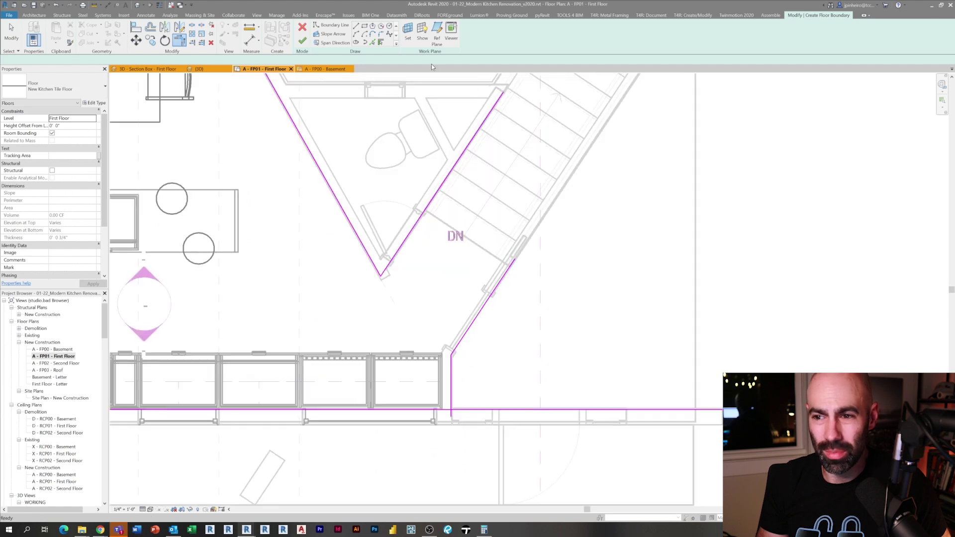
{"action": "key", "text": "Escape"}
{"action": "scroll", "coordinate": [434, 171], "scroll_direction": "up", "scroll_amount": 1}
{"action": "key", "text": "l"}
{"action": "key", "text": "i"}
{"action": "left_click", "coordinate": [422, 223]}
{"action": "left_click", "coordinate": [542, 303]}
{"action": "key", "text": "Escape"}
{"action": "key", "text": "Escape"}
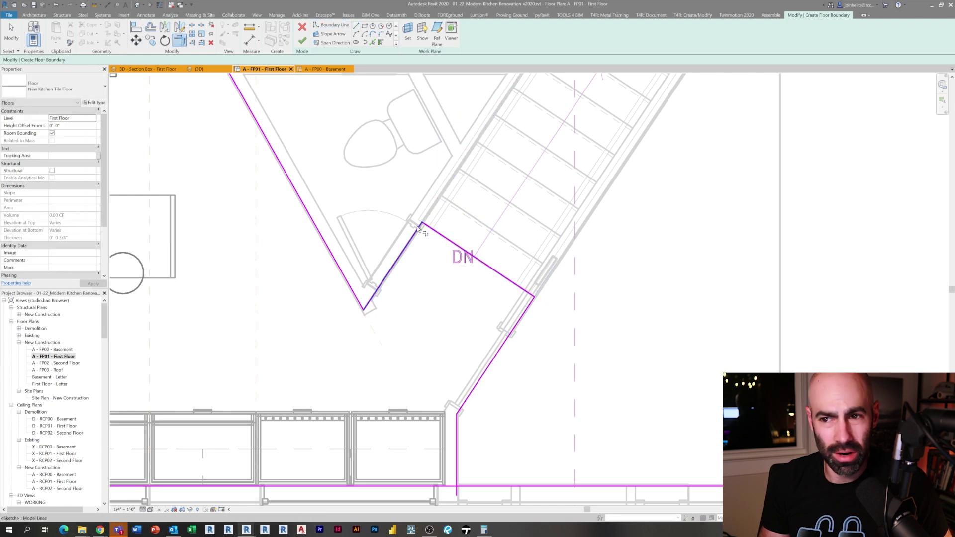
Step: Trim the boundary corner beside the end of the cabinet run and finish the floor sketch
{"action": "scroll", "coordinate": [443, 270], "scroll_direction": "down", "scroll_amount": 3}
{"action": "key", "text": "t"}
{"action": "key", "text": "r"}
{"action": "left_click", "coordinate": [492, 360]}
{"action": "left_click", "coordinate": [488, 366]}
{"action": "left_click", "coordinate": [302, 41]}
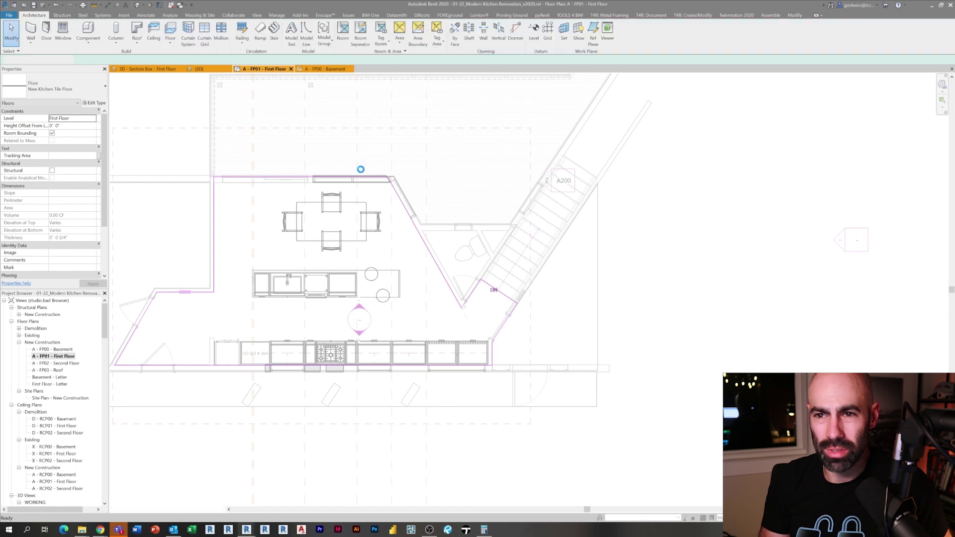
Step: Complete the creation of the new kitchen tile floor and clear its selection
{"action": "left_click", "coordinate": [526, 277]}
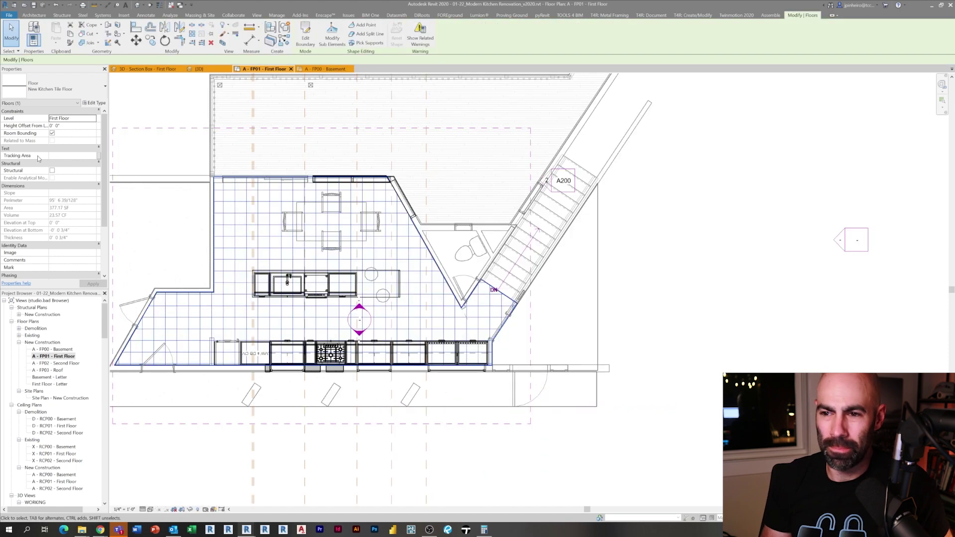
{"action": "key", "text": "Escape"}
{"action": "middle_click_drag", "start_coordinate": [342, 388], "coordinate": [361, 390]}
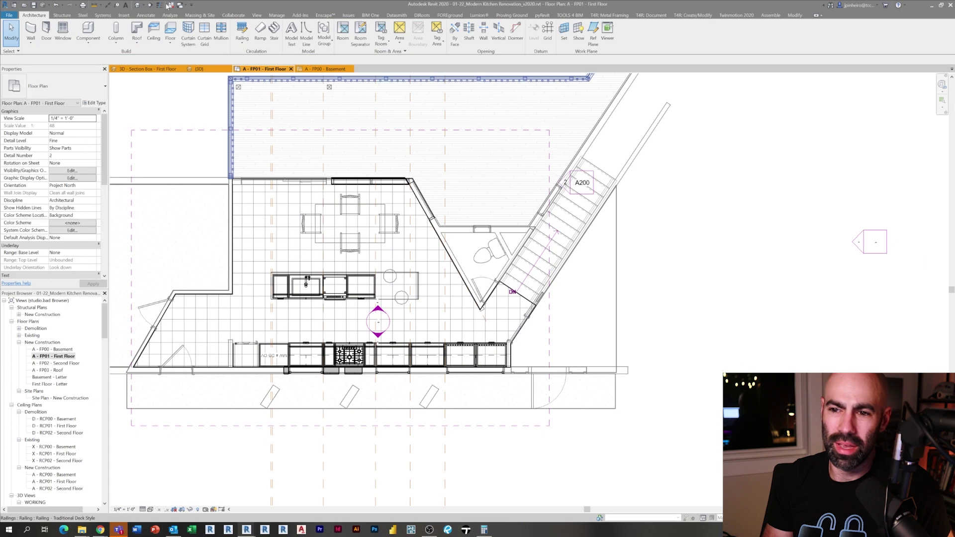
Step: Cut a wall section through the dining area, island and cabinet run, and open its view at floor level
{"action": "left_click", "coordinate": [150, 4]}
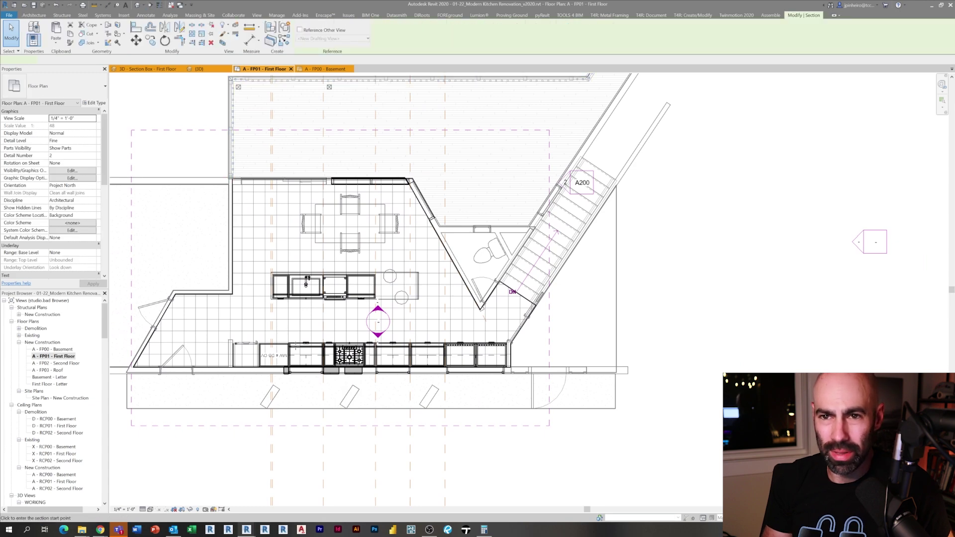
{"action": "left_click", "coordinate": [305, 160]}
{"action": "key", "text": "Escape"}
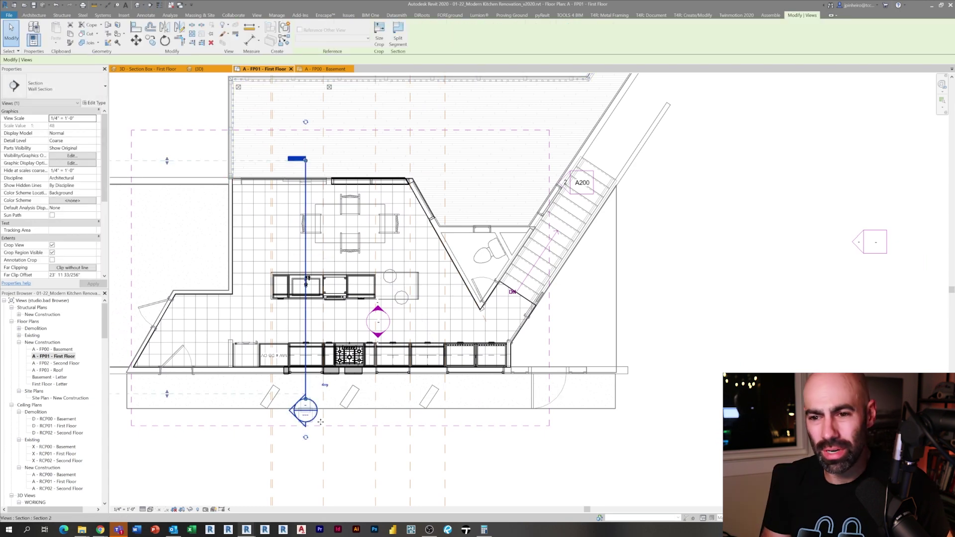
{"action": "key", "text": "Escape"}
{"action": "double_click", "coordinate": [304, 405]}
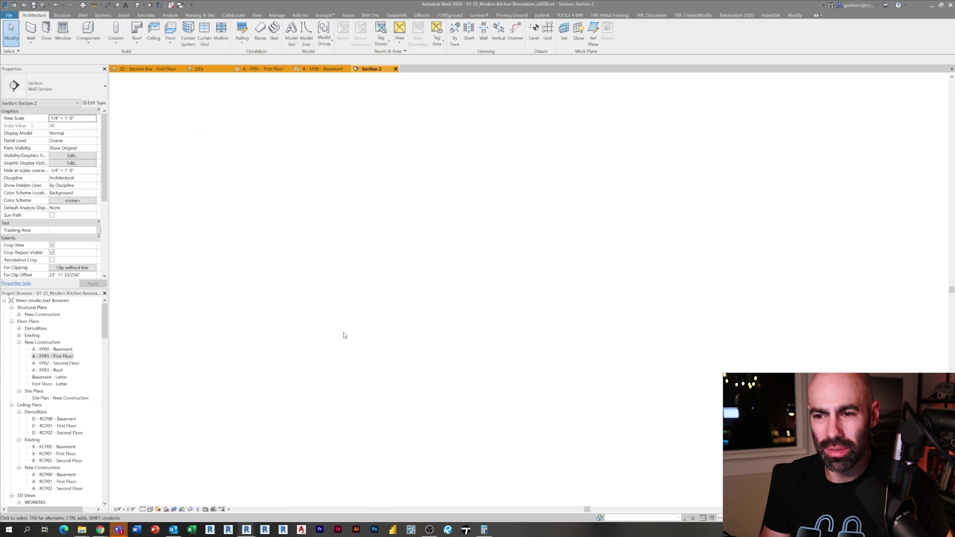
{"action": "scroll", "coordinate": [443, 393], "scroll_direction": "up", "scroll_amount": 5}
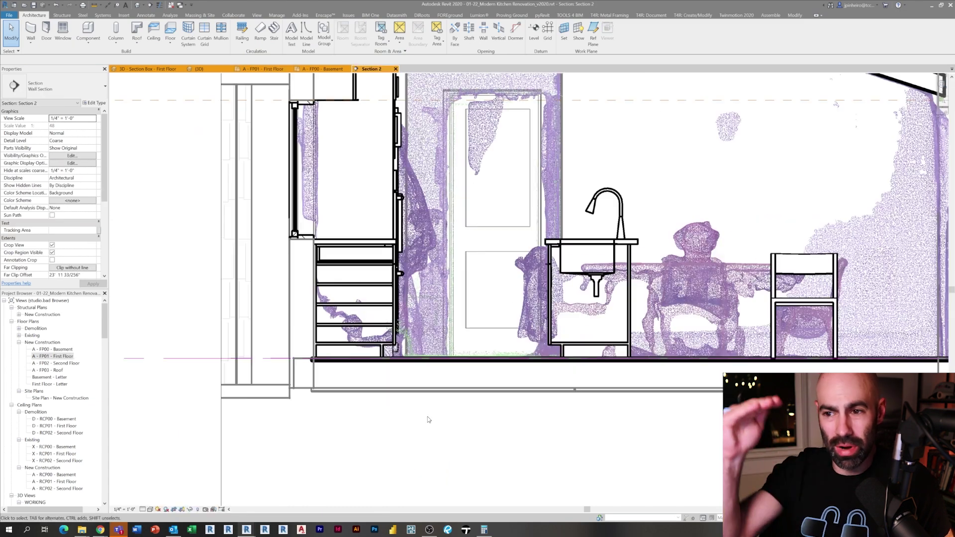
Step: Turn off the display of all point clouds in the section view
{"action": "key", "text": "v"}
{"action": "key", "text": "v"}
{"action": "left_click", "coordinate": [361, 83]}
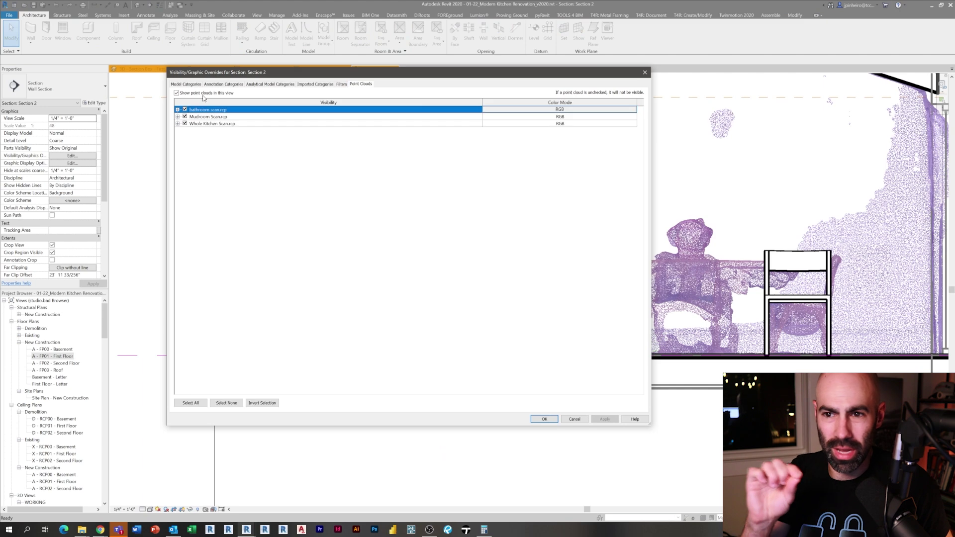
{"action": "left_click", "coordinate": [547, 418]}
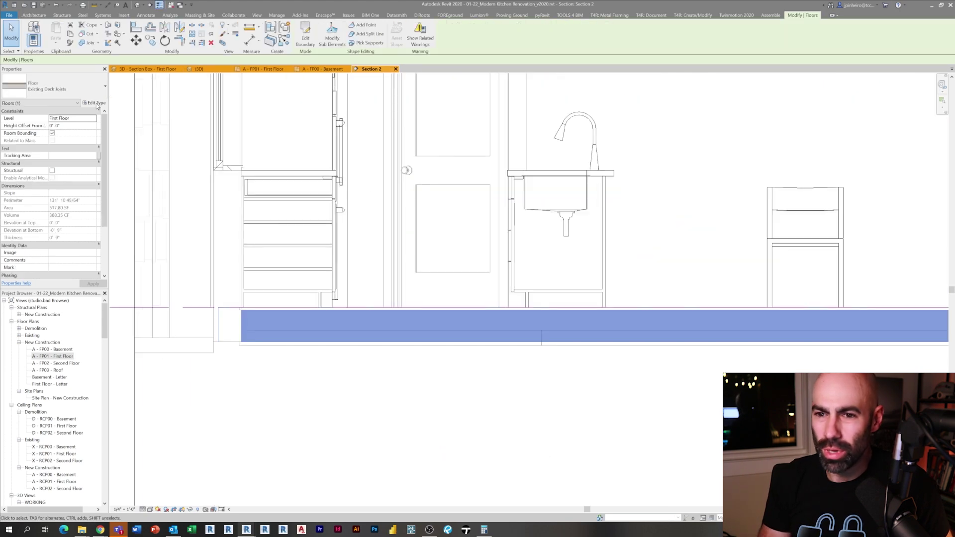
Step: Delete the Finish 1 Default Floor layer from the Existing Deck Joists floor type's assembly
{"action": "left_click", "coordinate": [98, 106]}
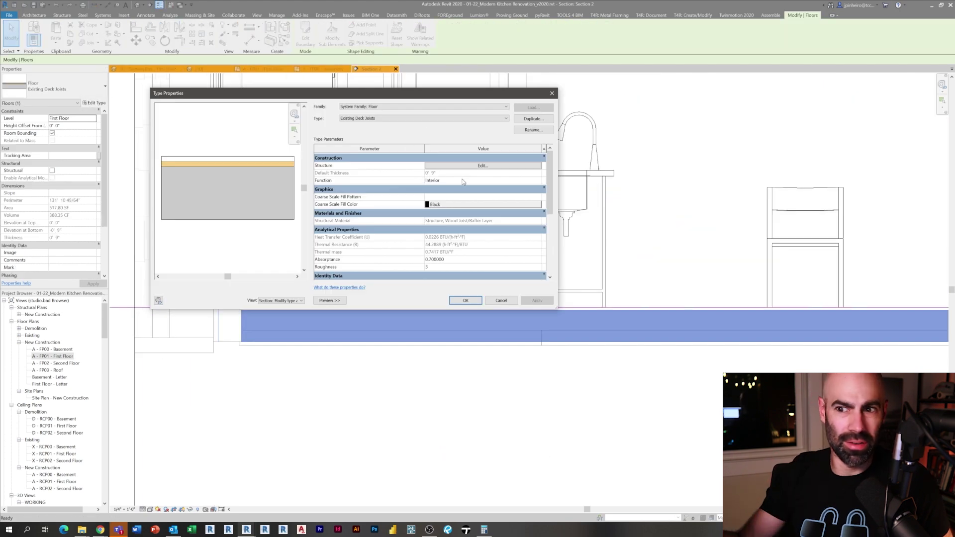
{"action": "left_click", "coordinate": [459, 173]}
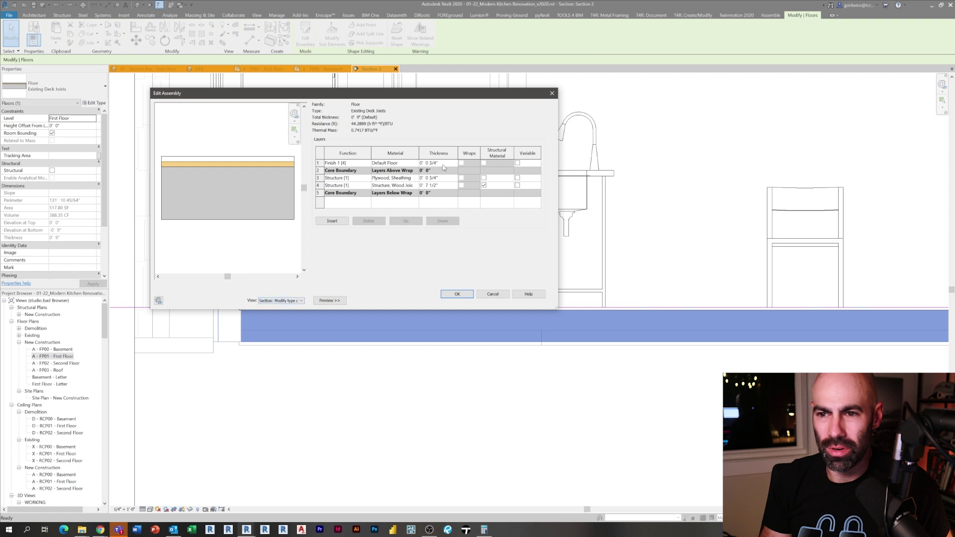
{"action": "left_click", "coordinate": [321, 162]}
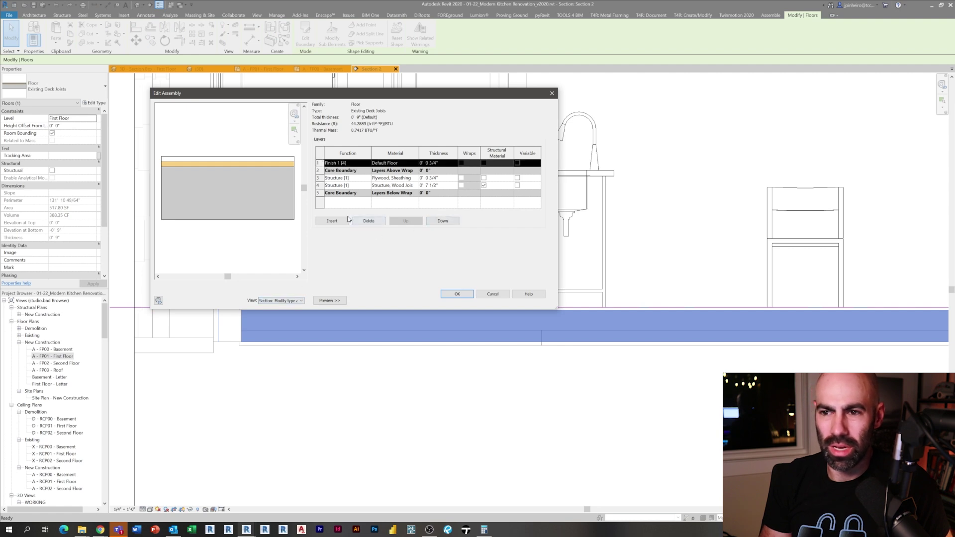
{"action": "left_click", "coordinate": [368, 222]}
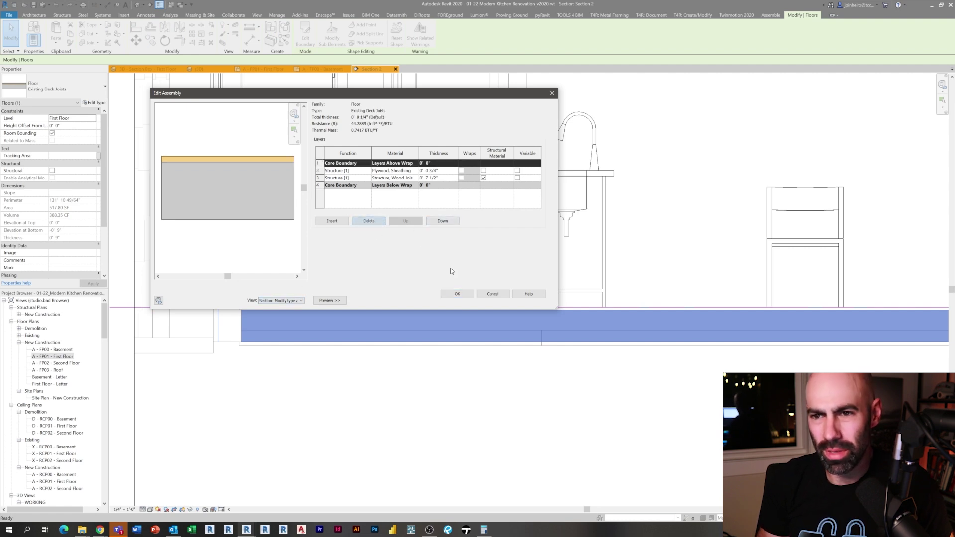
{"action": "left_click", "coordinate": [461, 294]}
{"action": "left_click", "coordinate": [461, 298]}
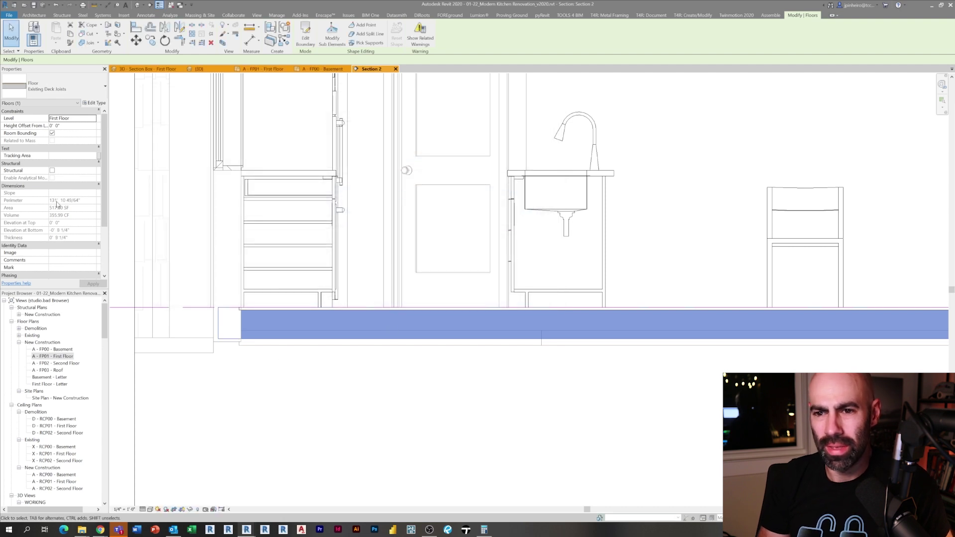
Step: Set the existing joist floor's height offset from the First Floor level to -3/4" and deselect it
{"action": "left_click", "coordinate": [63, 125]}
{"action": "type", "text": "-3/4"}
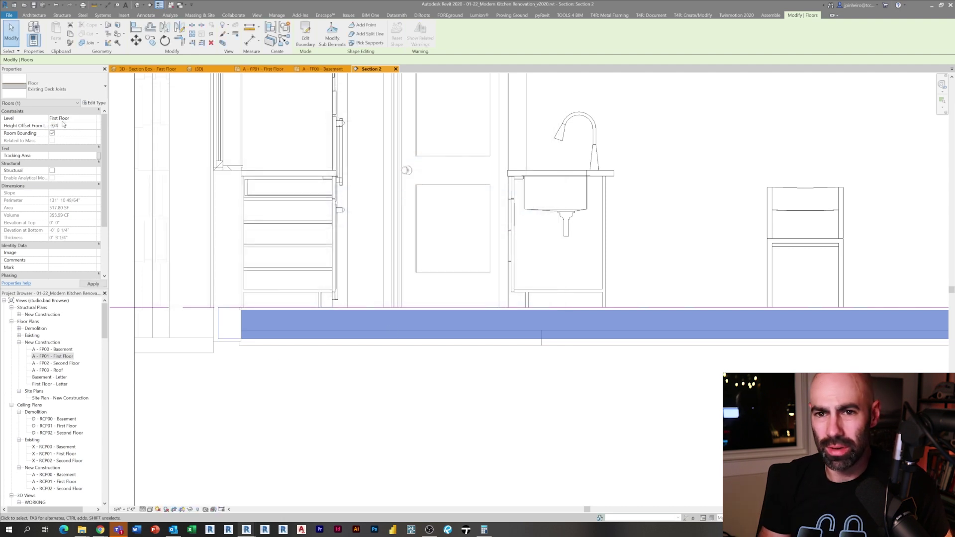
{"action": "key", "text": "Return"}
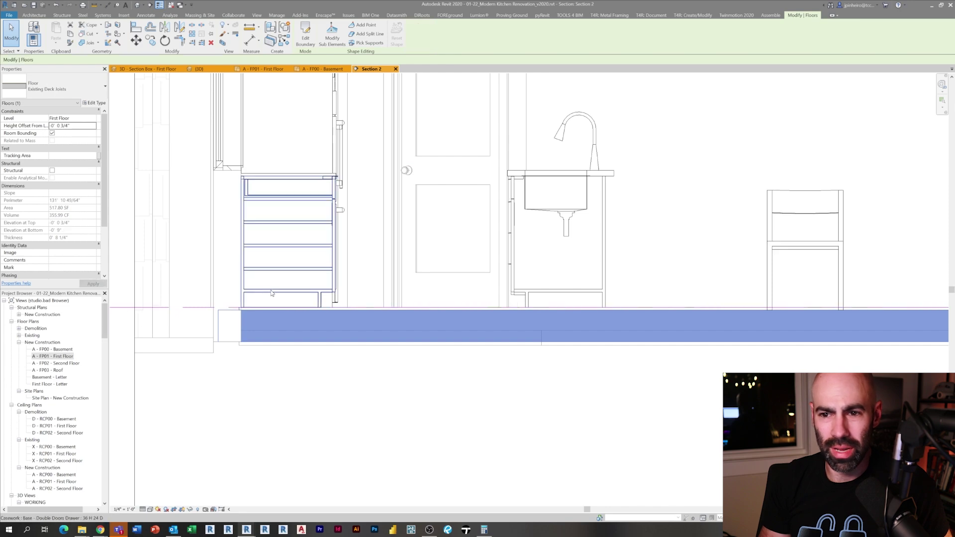
{"action": "middle_click_drag", "start_coordinate": [646, 376], "coordinate": [450, 395]}
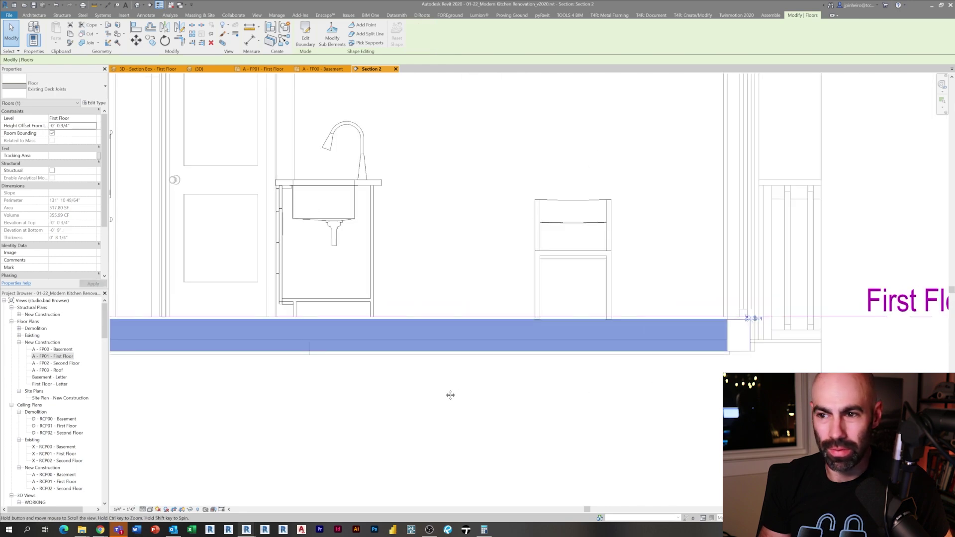
{"action": "left_click", "coordinate": [636, 280]}
Step: Unhide the section box in the First Floor section box 3D view using Reveal Hidden Elements
{"action": "key", "text": "ctrl+Tab"}
{"action": "key", "text": "r"}
{"action": "key", "text": "h"}
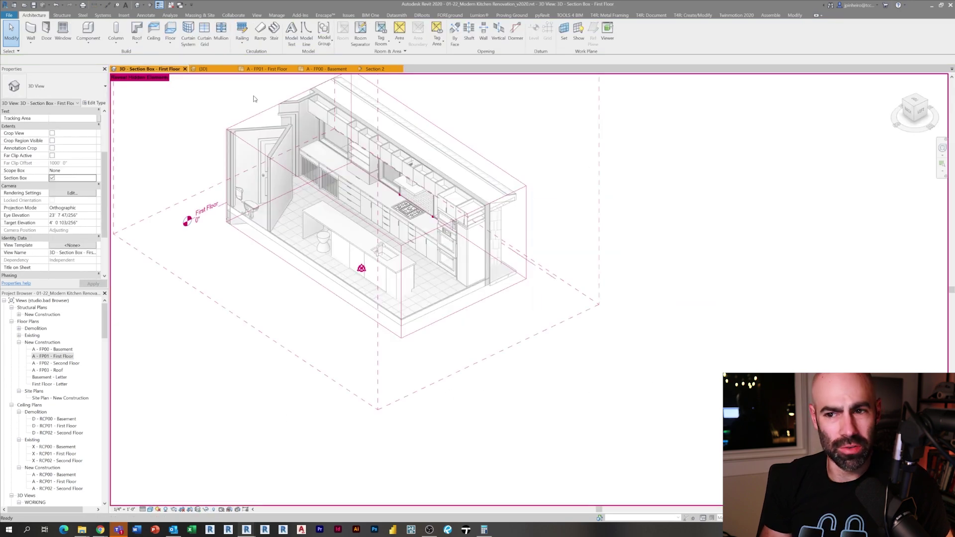
{"action": "left_click", "coordinate": [255, 116]}
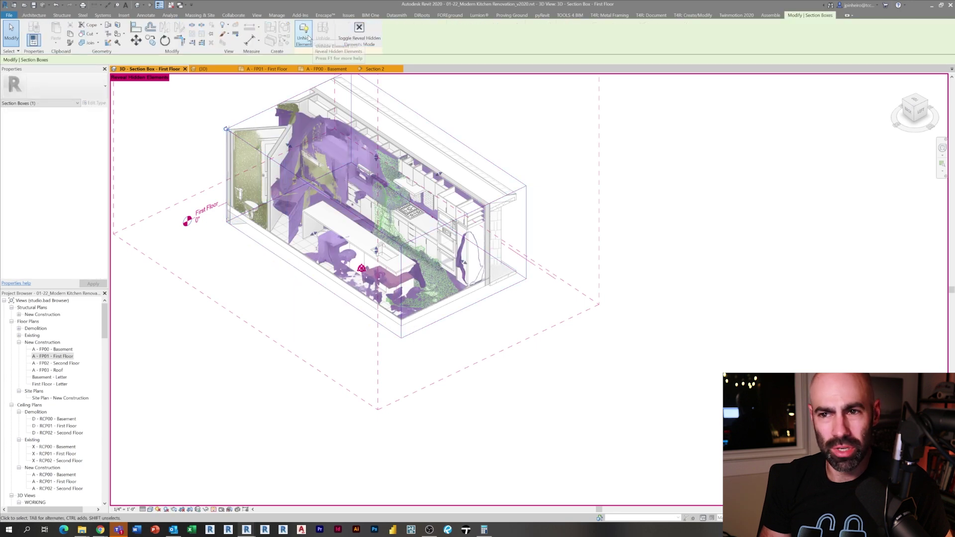
{"action": "left_click", "coordinate": [308, 38]}
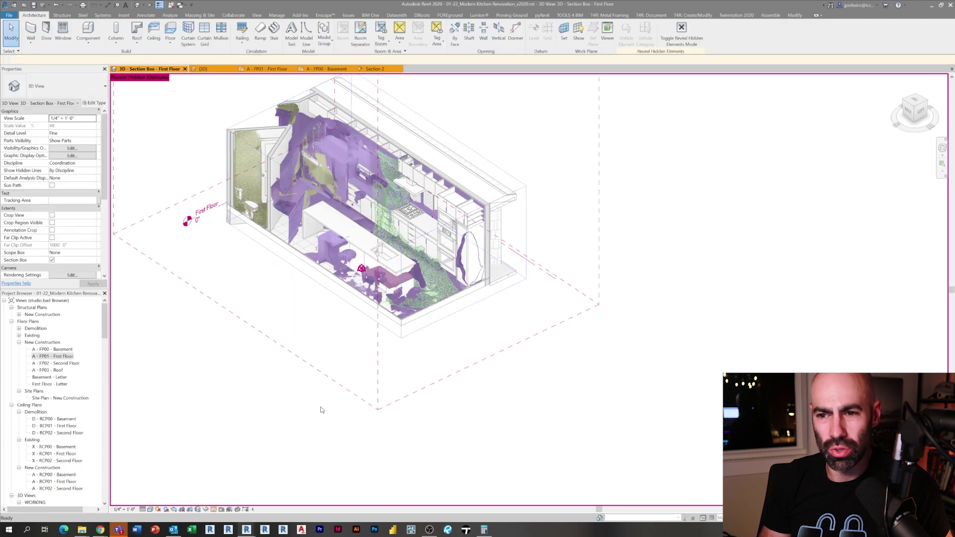
{"action": "key", "text": "r"}
{"action": "key", "text": "h"}
Step: Extend the section box outward past the dining area's glass doors and lower its top to open up the kitchen
{"action": "left_click", "coordinate": [311, 241]}
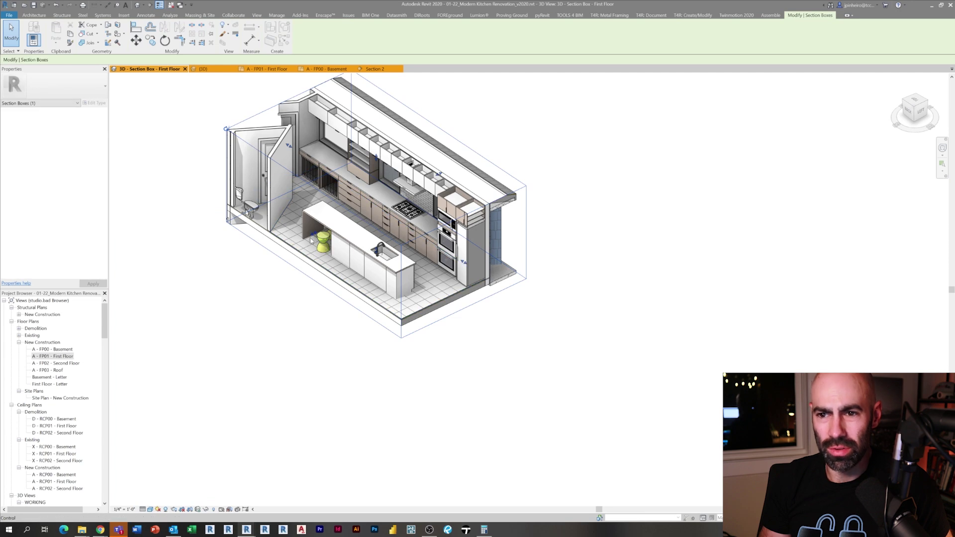
{"action": "left_click_drag", "start_coordinate": [311, 241], "coordinate": [264, 273]}
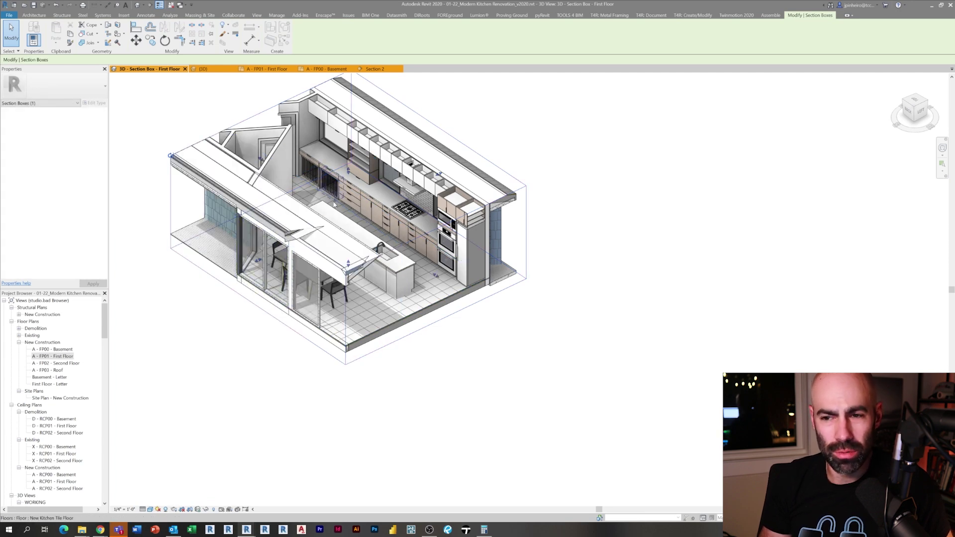
{"action": "left_click_drag", "start_coordinate": [349, 171], "coordinate": [348, 188]}
Step: Rehost the dining table and its four chairs to the New Kitchen Tile Floor
{"action": "left_click", "coordinate": [336, 300]}
{"action": "middle_click_drag", "start_coordinate": [344, 248], "coordinate": [288, 223], "text": "shift"}
{"action": "scroll", "coordinate": [336, 301], "scroll_direction": "up", "scroll_amount": 3}
{"action": "left_click", "coordinate": [327, 302]}
{"action": "scroll", "coordinate": [286, 304], "scroll_direction": "up", "scroll_amount": 2}
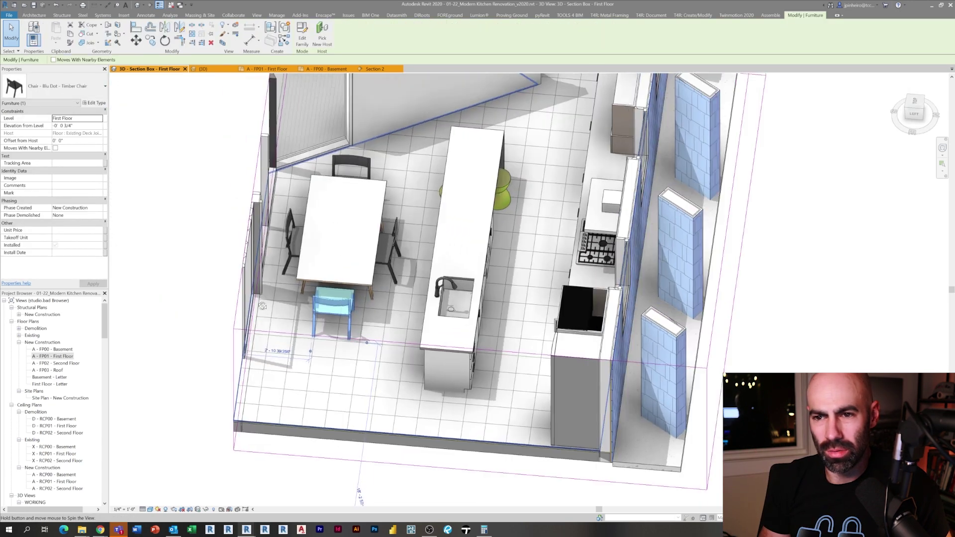
{"action": "left_click", "coordinate": [288, 222], "text": "ctrl"}
{"action": "left_click", "coordinate": [399, 237], "text": "ctrl"}
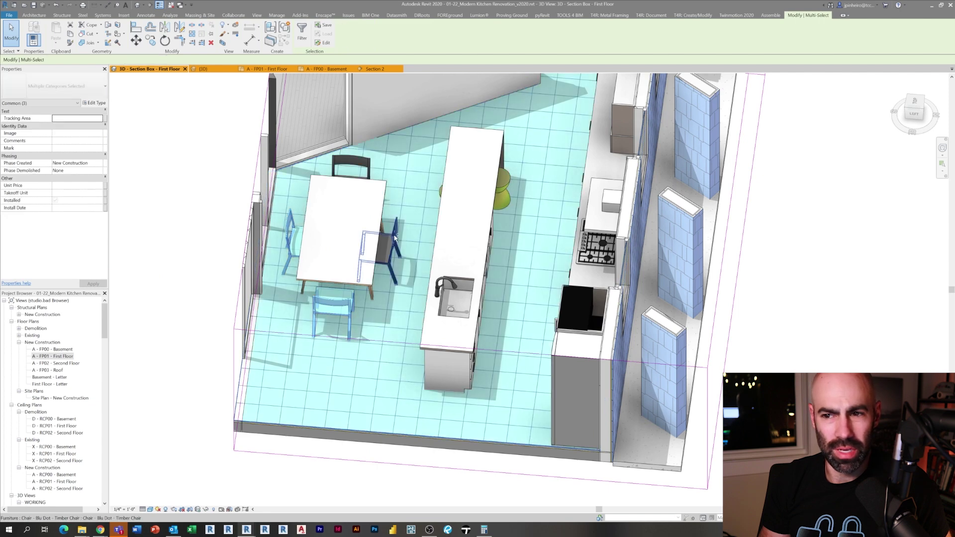
{"action": "left_click", "coordinate": [395, 238], "text": "ctrl"}
{"action": "left_click", "coordinate": [351, 164], "text": "ctrl"}
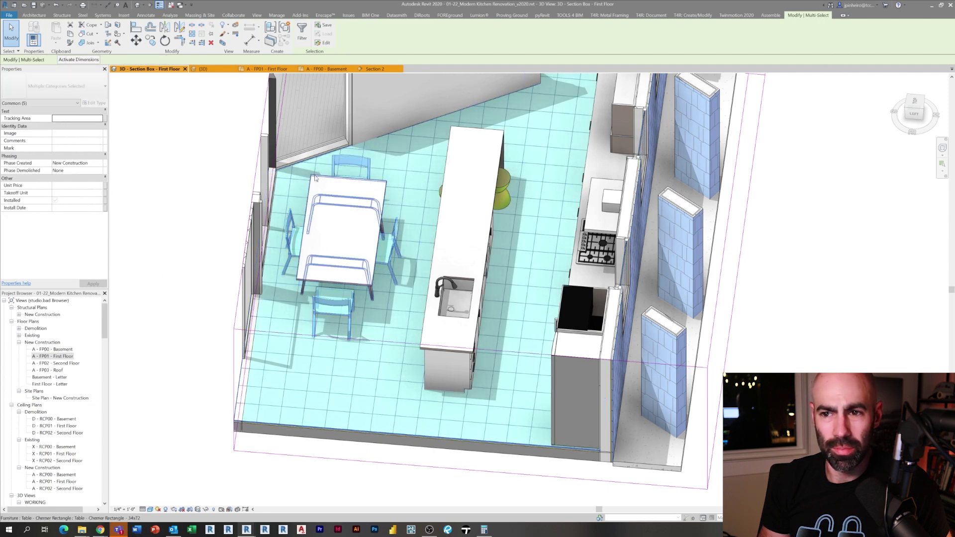
{"action": "left_click", "coordinate": [369, 150], "text": "shift"}
{"action": "left_click", "coordinate": [337, 186], "text": "ctrl"}
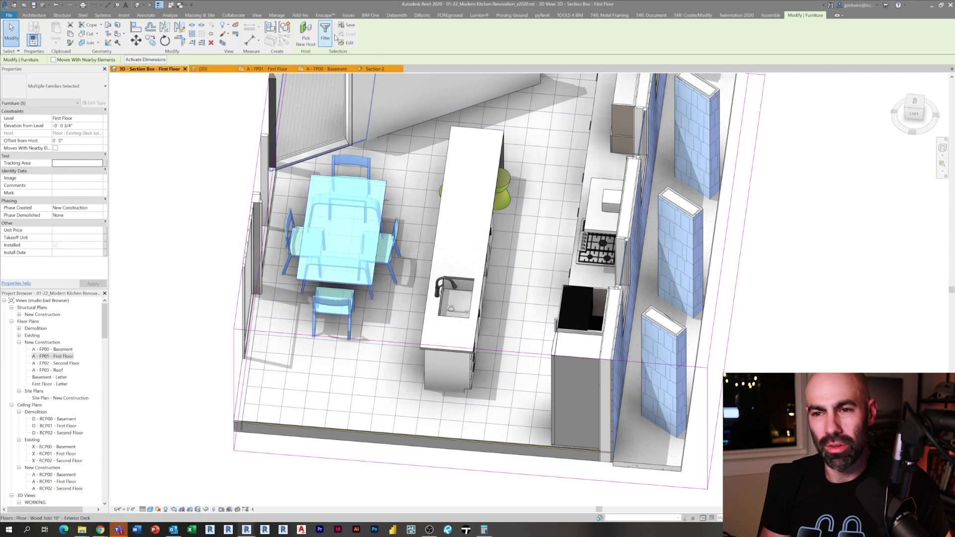
{"action": "key", "text": "Escape"}
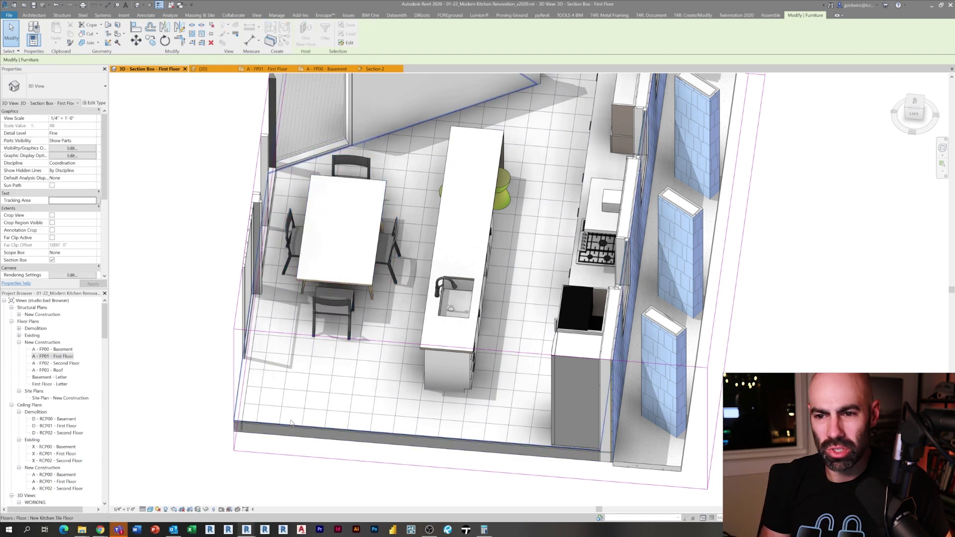
Step: Rehost the island's end drawer cabinet and the cabinet beside the stools to the New Kitchen Tile Floor
{"action": "key", "text": "ctrl+Left"}
{"action": "middle_click_drag", "start_coordinate": [292, 423], "coordinate": [544, 322], "text": "shift"}
{"action": "key", "text": "Escape"}
{"action": "scroll", "coordinate": [479, 264], "scroll_direction": "up", "scroll_amount": 3}
{"action": "scroll", "coordinate": [486, 294], "scroll_direction": "down", "scroll_amount": 2}
{"action": "left_click", "coordinate": [473, 292]}
{"action": "middle_click_drag", "start_coordinate": [473, 291], "coordinate": [287, 269], "text": "shift"}
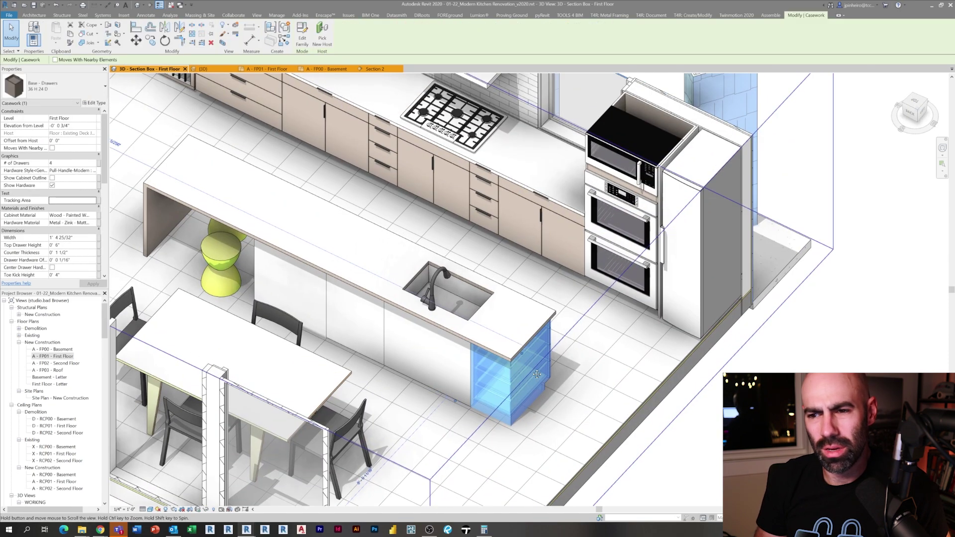
{"action": "left_click", "coordinate": [279, 259], "text": "ctrl"}
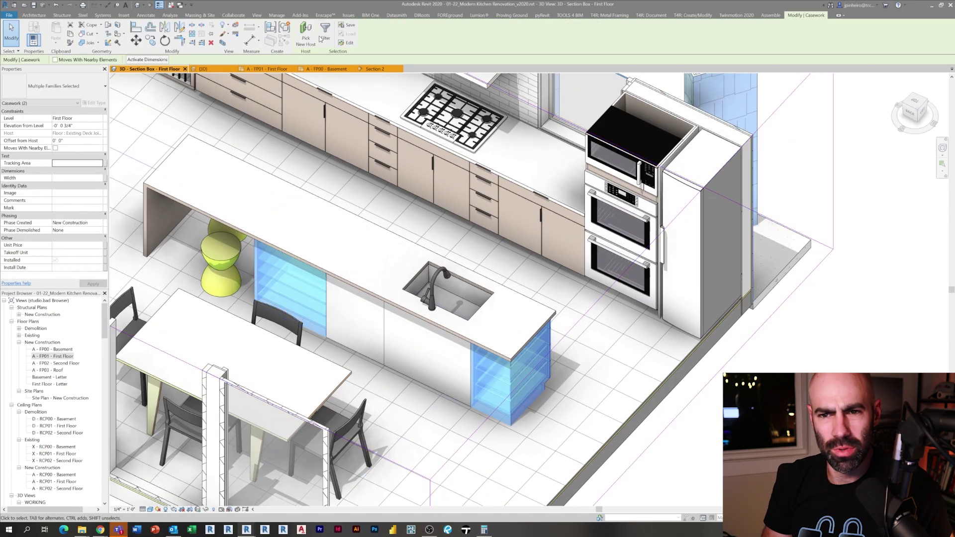
{"action": "left_click", "coordinate": [601, 430]}
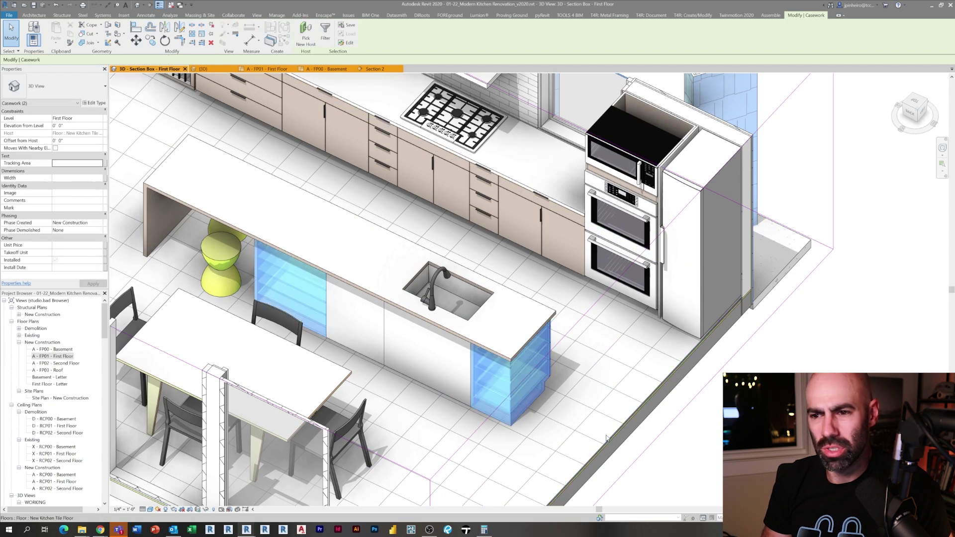
{"action": "key", "text": "Escape"}
Step: Examine how the island and refrigerator sit on the new tile floor
{"action": "middle_click_drag", "start_coordinate": [597, 310], "coordinate": [475, 227], "text": "shift"}
{"action": "scroll", "coordinate": [601, 358], "scroll_direction": "up", "scroll_amount": 3}
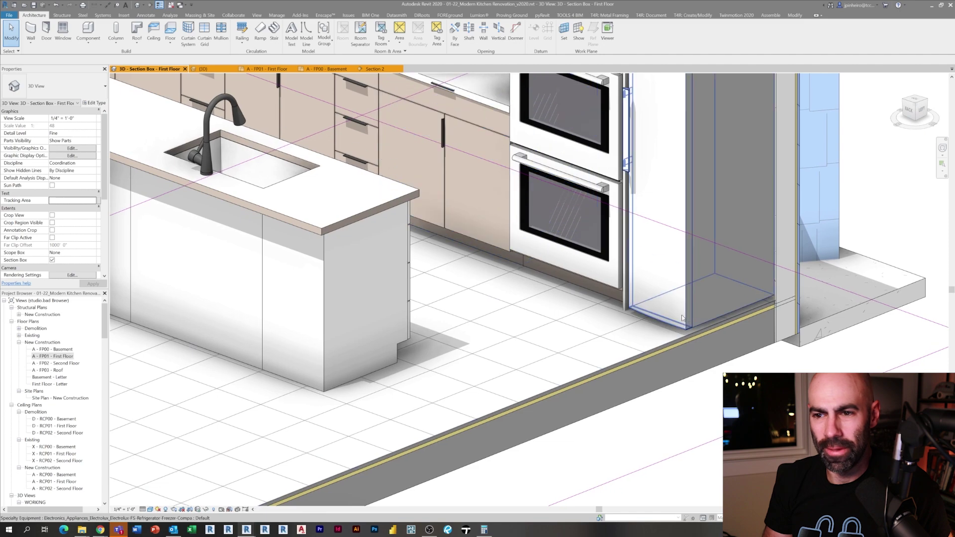
{"action": "left_click", "coordinate": [660, 281]}
{"action": "middle_click_drag", "start_coordinate": [535, 345], "coordinate": [584, 338], "text": "shift"}
{"action": "scroll", "coordinate": [542, 421], "scroll_direction": "down", "scroll_amount": 2}
{"action": "middle_click_drag", "start_coordinate": [543, 421], "coordinate": [522, 299]}
{"action": "scroll", "coordinate": [471, 291], "scroll_direction": "down", "scroll_amount": 2}
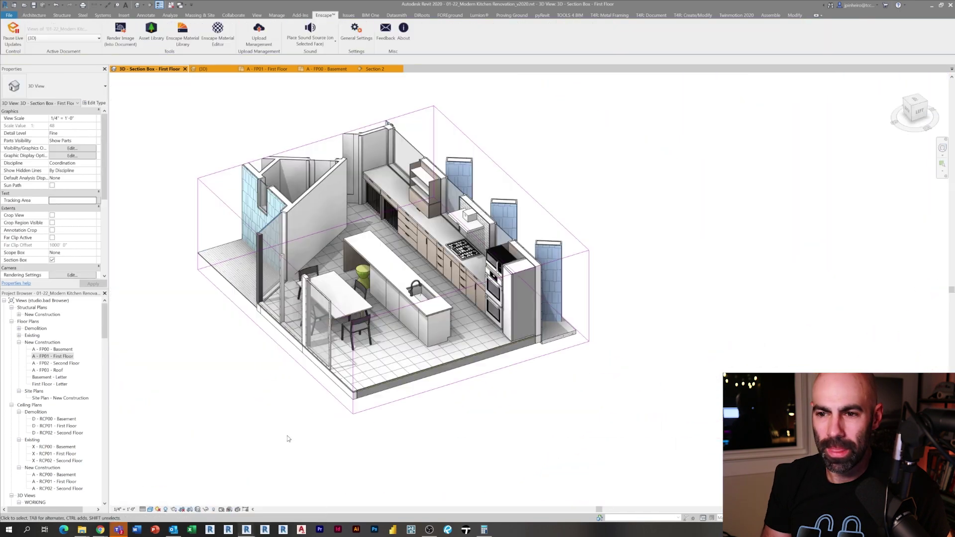
Step: Switch to the Enscape rendering and walk through the kitchen to inspect the new tile floor
{"action": "key", "text": "alt+Tab"}
{"action": "left_click_drag", "start_coordinate": [378, 337], "coordinate": [264, 247]}
{"action": "key", "text": "w"}
{"action": "key", "text": "s"}
{"action": "key", "text": "s"}
{"action": "key", "text": "w"}
{"action": "key", "text": "w"}
{"action": "key", "text": "a"}
{"action": "key", "text": "s"}
{"action": "key", "text": "d"}
{"action": "key", "text": "w"}
{"action": "key", "text": "d"}
{"action": "key", "text": "s"}
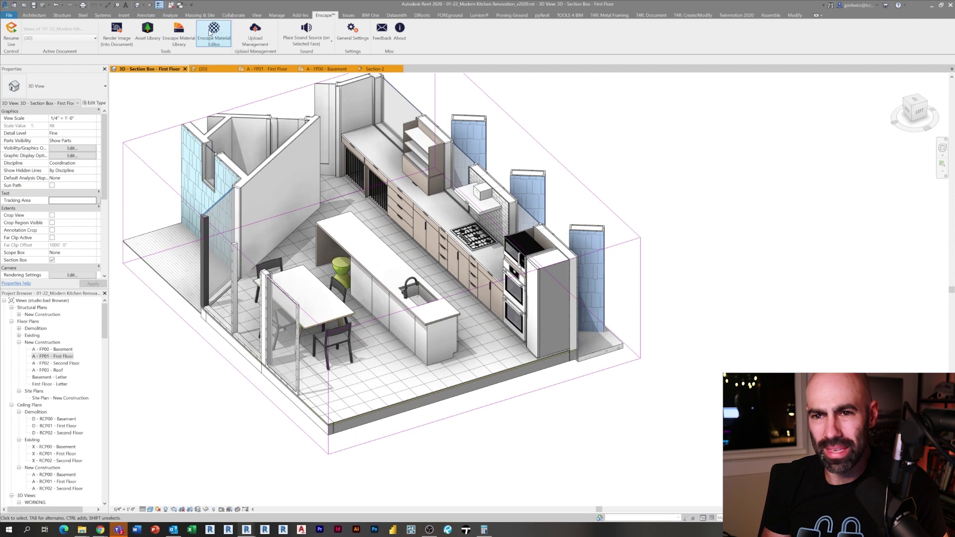
Step: Find the Kitchen Tile Floor material in the Enscape Material Editor by searching "kitchen" and open its settings
{"action": "left_click", "coordinate": [209, 32]}
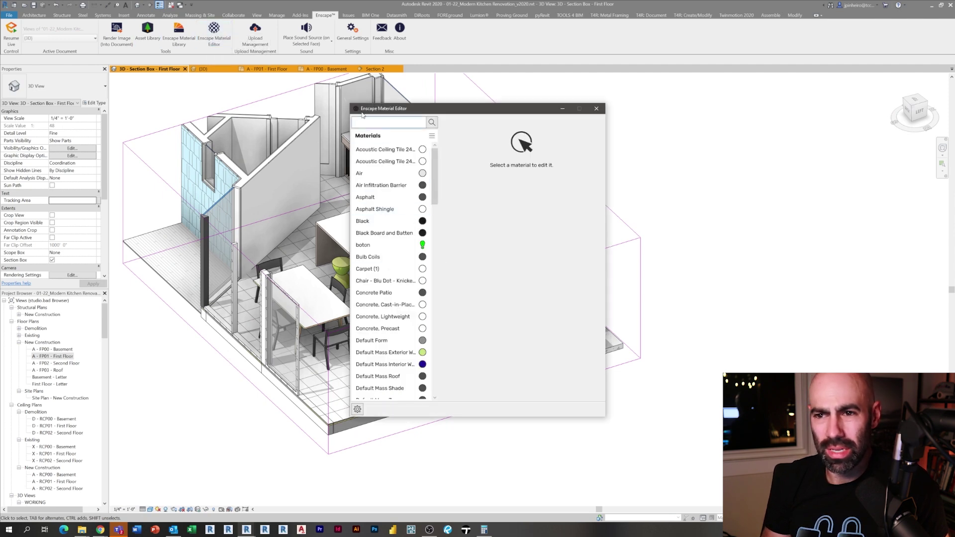
{"action": "type", "text": "kitchen"}
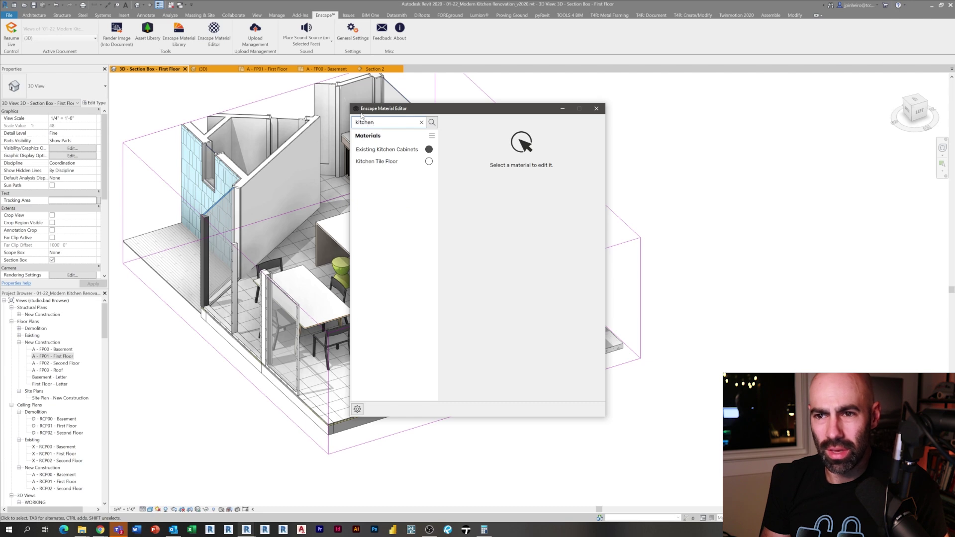
{"action": "left_click", "coordinate": [383, 161]}
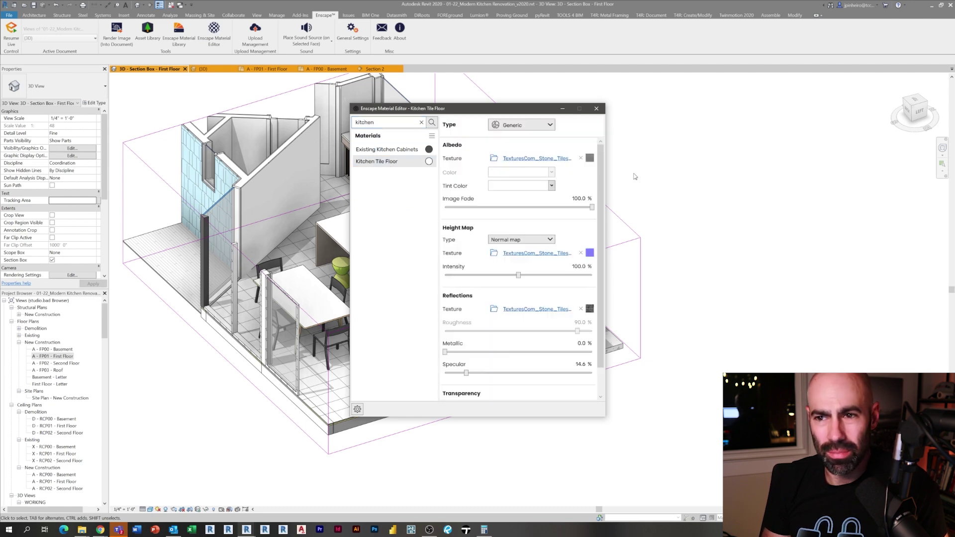
Step: Check the Kitchen Tile Floor albedo texture, then set height map intensity to 108.1%, metallic to 4.0% and specular to 18.3%, and close the editor
{"action": "left_click", "coordinate": [591, 160]}
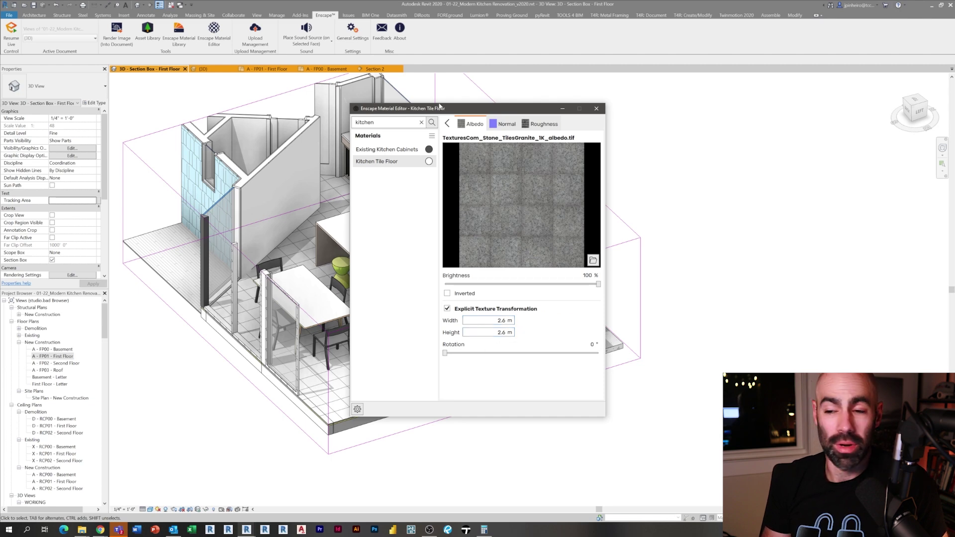
{"action": "left_click", "coordinate": [448, 124]}
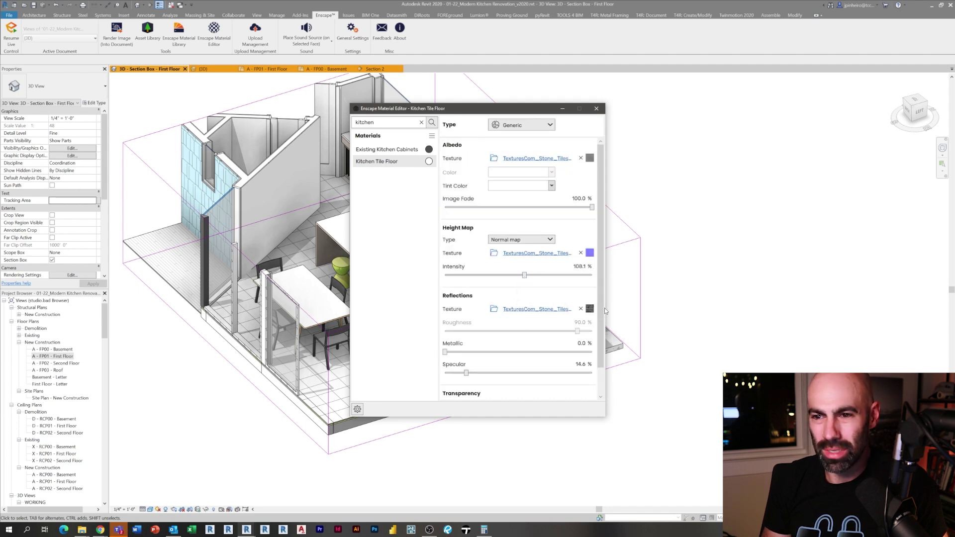
{"action": "scroll", "coordinate": [604, 313], "scroll_direction": "down", "scroll_amount": 1}
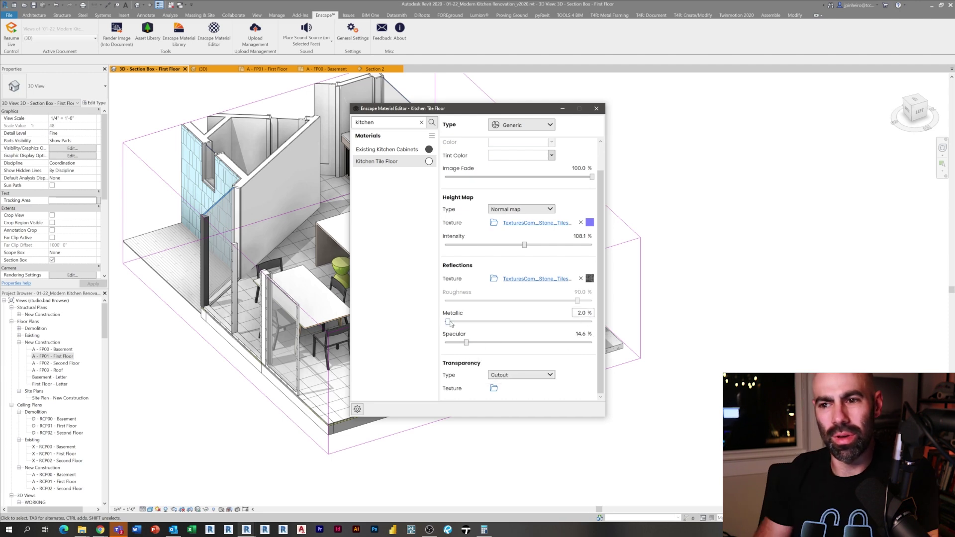
{"action": "left_click_drag", "start_coordinate": [462, 344], "coordinate": [472, 345]}
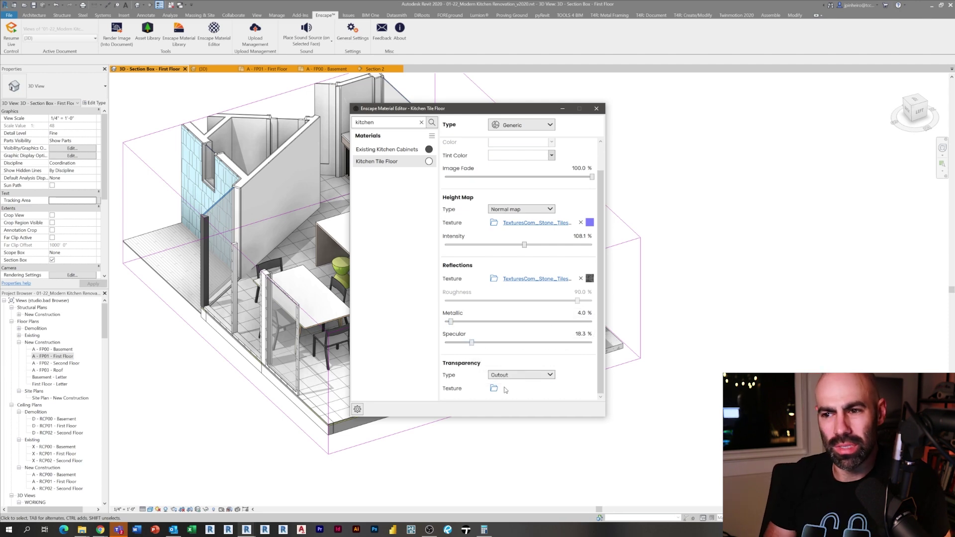
{"action": "scroll", "coordinate": [599, 348], "scroll_direction": "up", "scroll_amount": 1}
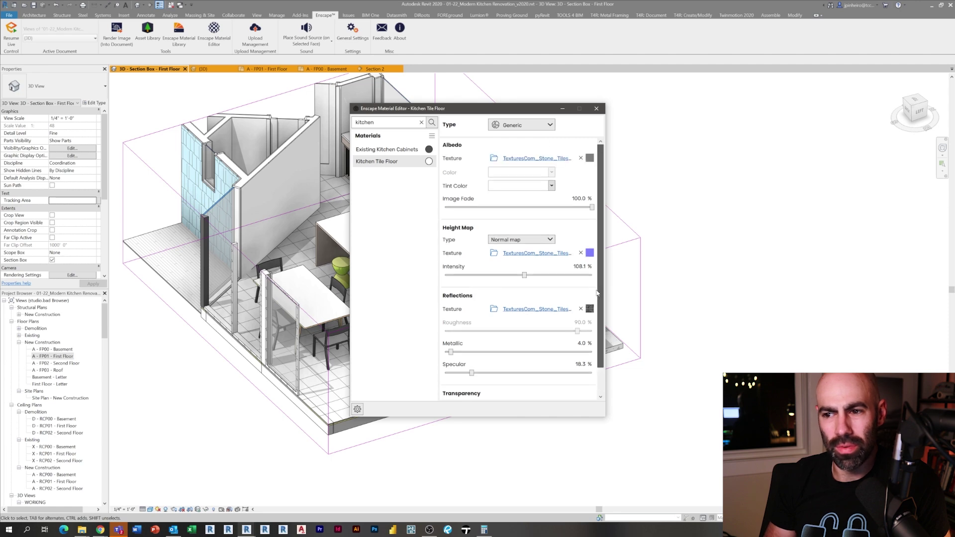
{"action": "left_click", "coordinate": [514, 242]}
{"action": "left_click", "coordinate": [514, 242]}
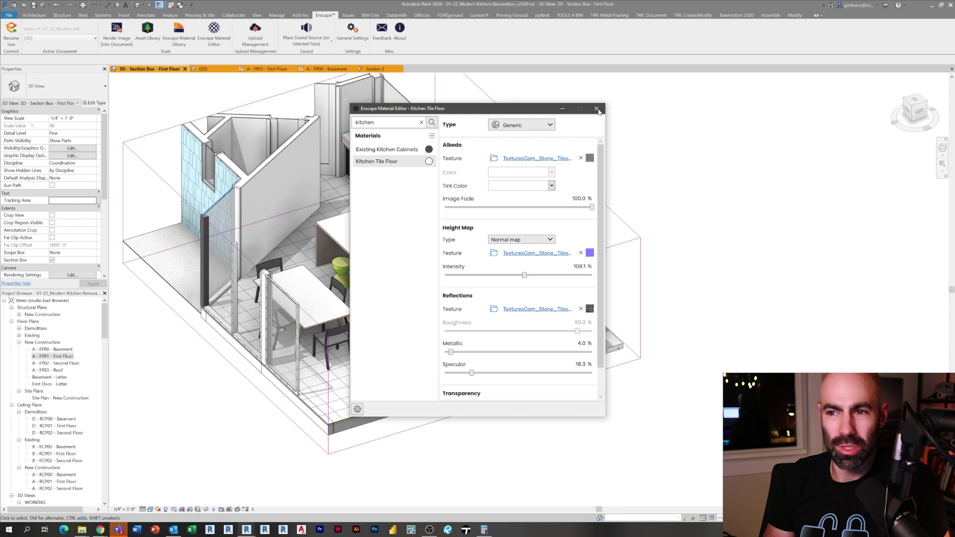
{"action": "left_click_drag", "start_coordinate": [531, 116], "coordinate": [513, 126]}
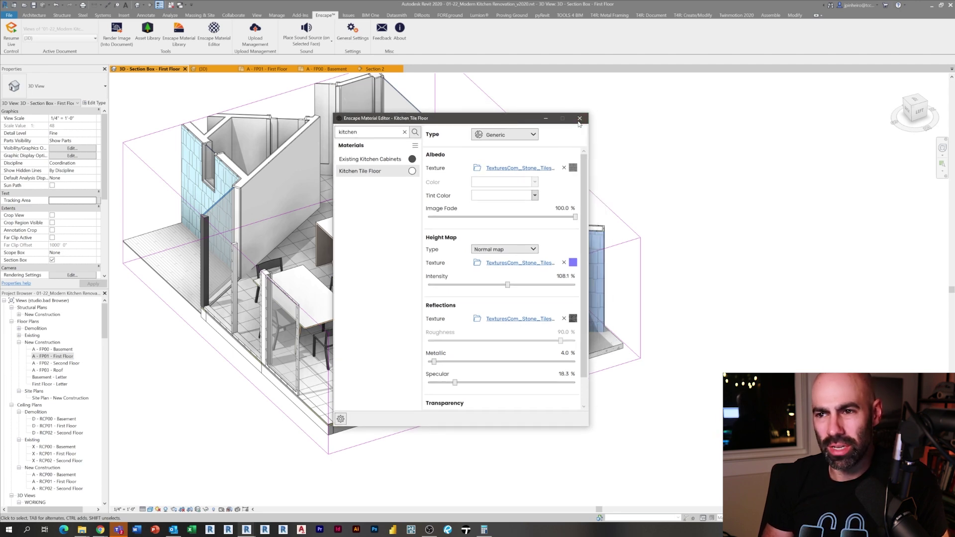
{"action": "left_click", "coordinate": [580, 119]}
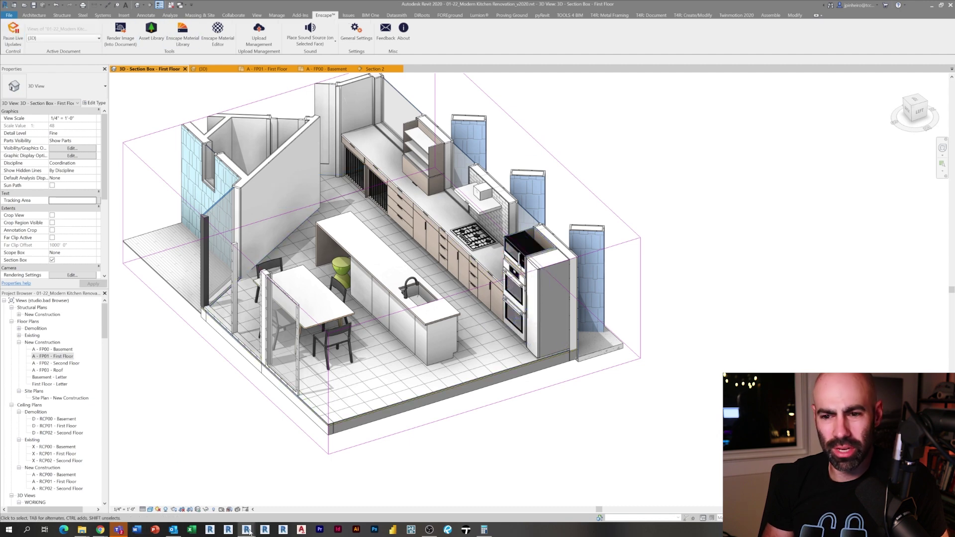
Step: Switch to the Enscape rendering and walk around the island and dining table to inspect the adjusted tile floor and the furniture finishes
{"action": "mouse_move", "coordinate": [246, 529]}
{"action": "left_click", "coordinate": [285, 492]}
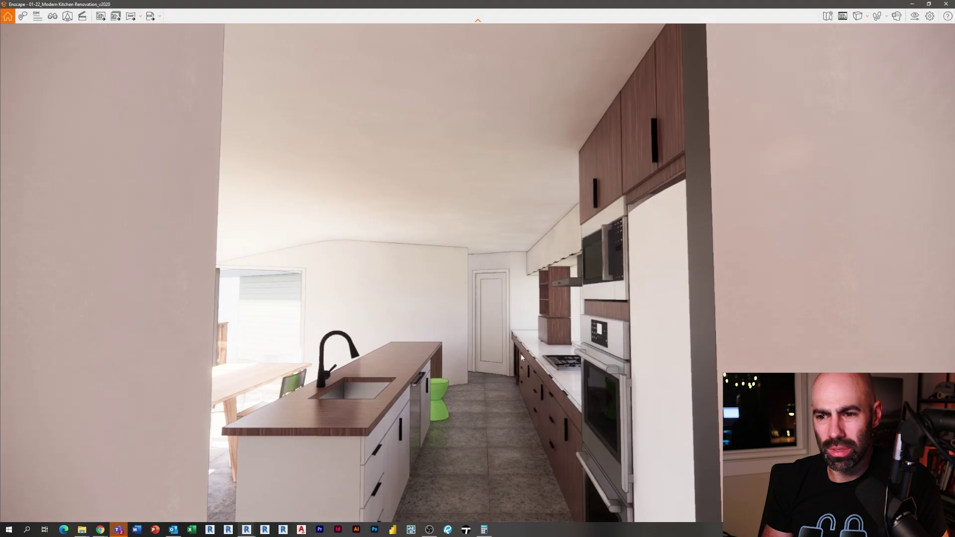
{"action": "left_click_drag", "start_coordinate": [521, 361], "coordinate": [558, 515]}
{"action": "key", "text": "w"}
{"action": "key", "text": "w"}
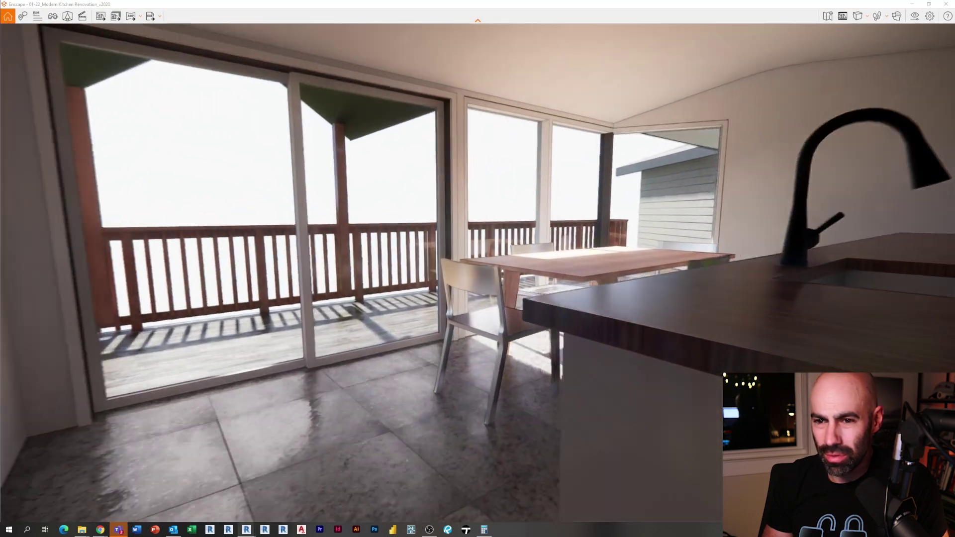
{"action": "key", "text": "space"}
{"action": "key", "text": "e"}
{"action": "key", "text": "s"}
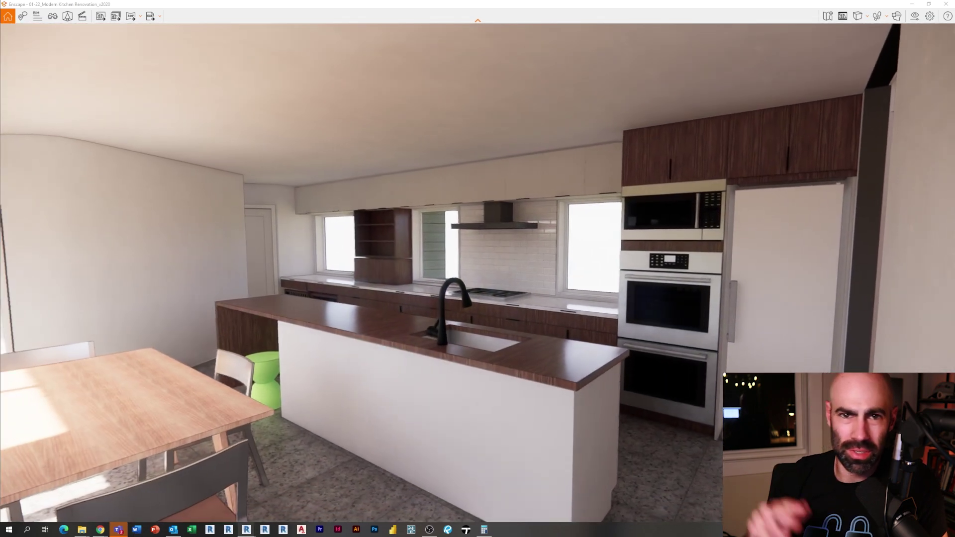
{"action": "key", "text": "s"}
{"action": "key", "text": "a"}
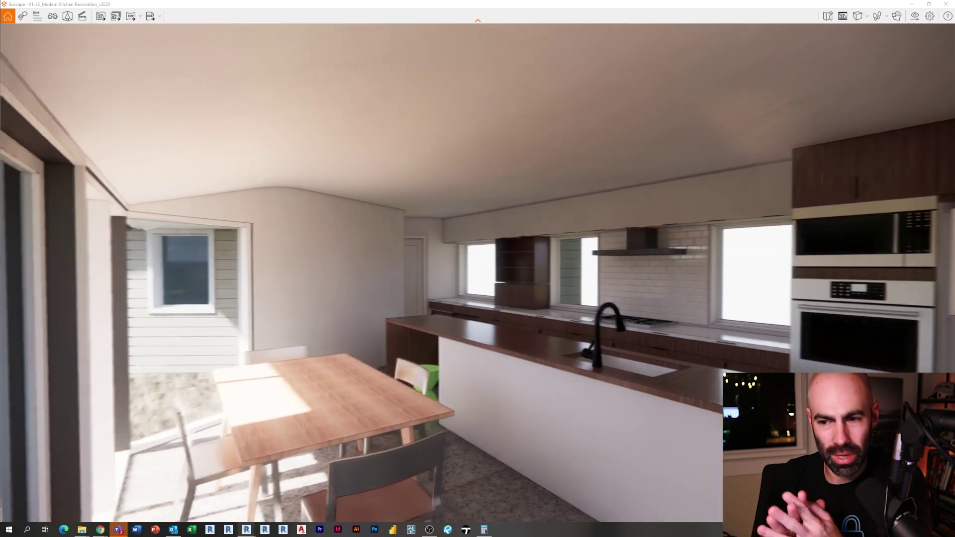
{"action": "key", "text": "d"}
{"action": "key", "text": "w"}
{"action": "left_click_drag", "start_coordinate": [662, 271], "coordinate": [180, 276]}
{"action": "key", "text": "s"}
{"action": "key", "text": "d"}
{"action": "key", "text": "w"}
{"action": "key", "text": "d"}
{"action": "key", "text": "Right"}
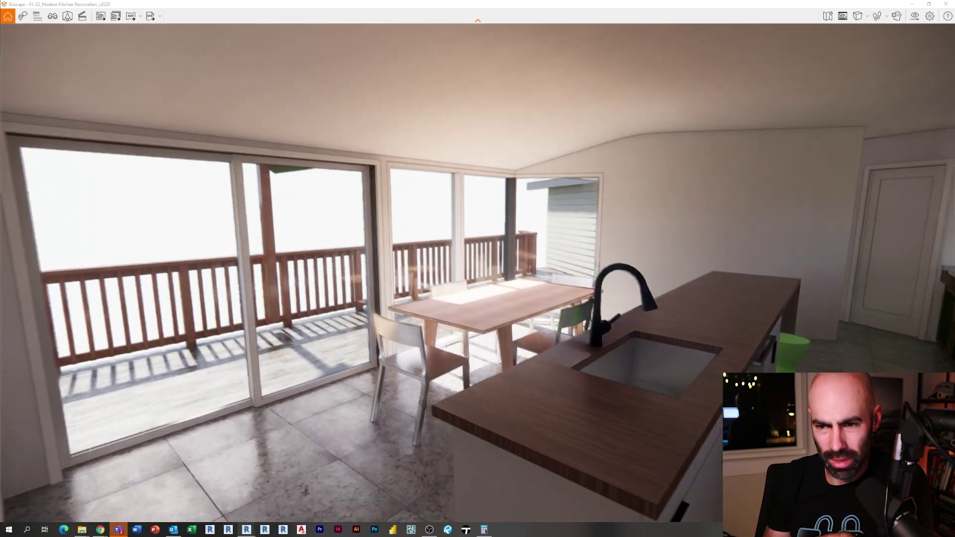
{"action": "key", "text": "s"}
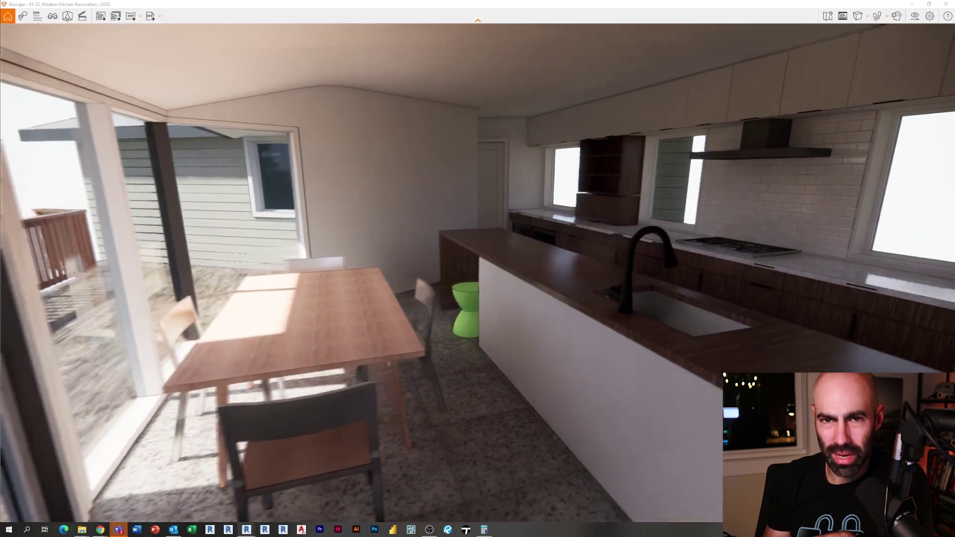
Step: Return to Revit and open the appearance settings of the dining table's natural wood material from its type properties
{"action": "left_click", "coordinate": [913, 4]}
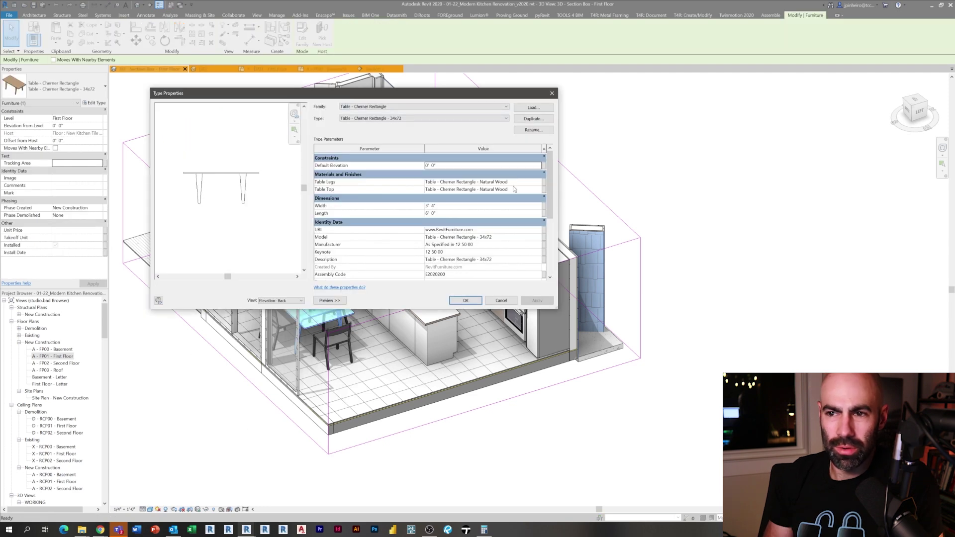
{"action": "left_click", "coordinate": [514, 189]}
{"action": "left_click", "coordinate": [542, 183]}
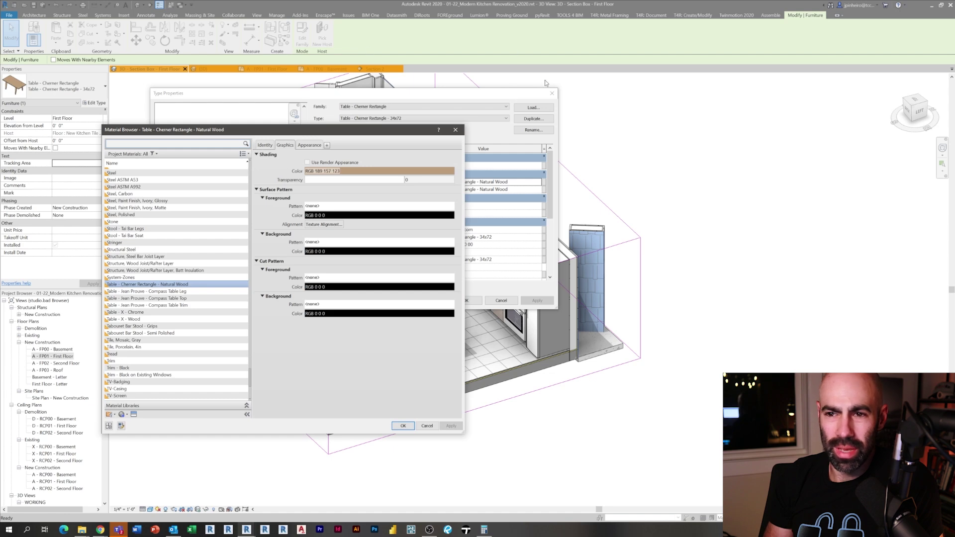
{"action": "left_click", "coordinate": [308, 146]}
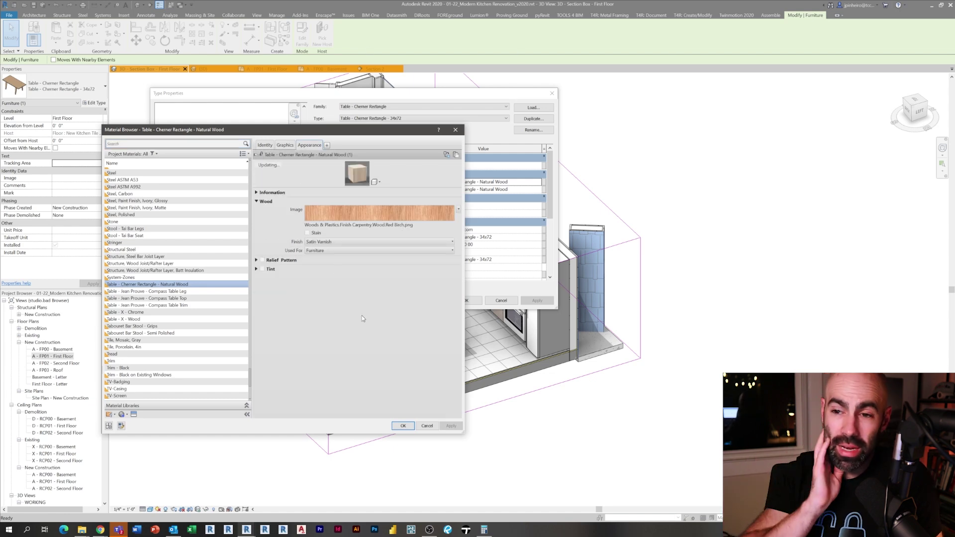
Step: Replace the dining table material's appearance asset with Birch - Glossy from the Appearance Library's Wood category and accept the type changes
{"action": "left_click", "coordinate": [447, 156]}
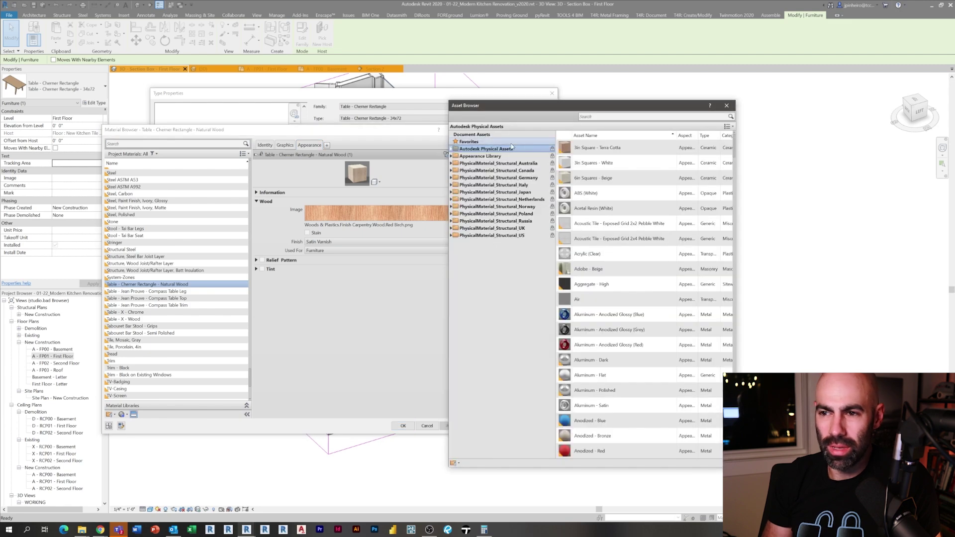
{"action": "left_click", "coordinate": [485, 156]}
{"action": "left_click", "coordinate": [451, 156]}
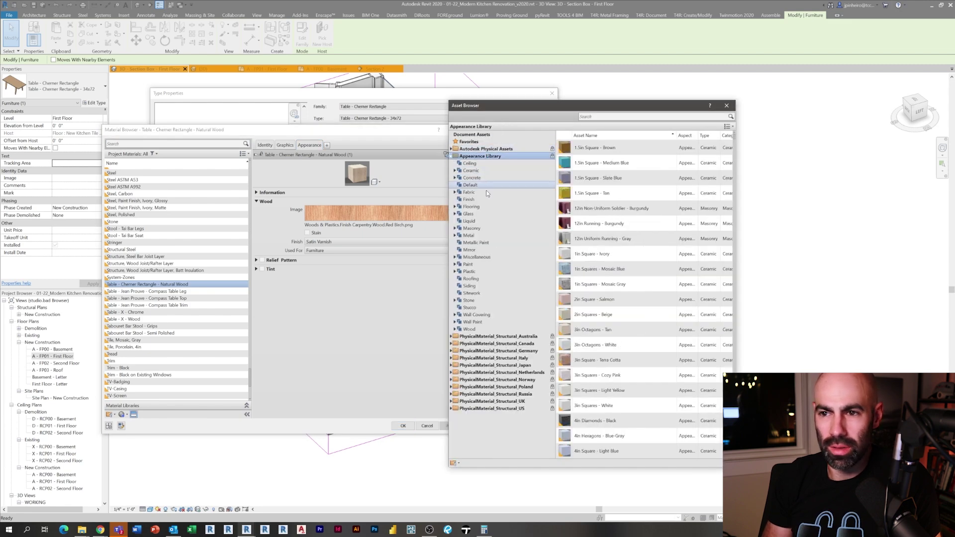
{"action": "left_click", "coordinate": [510, 328]}
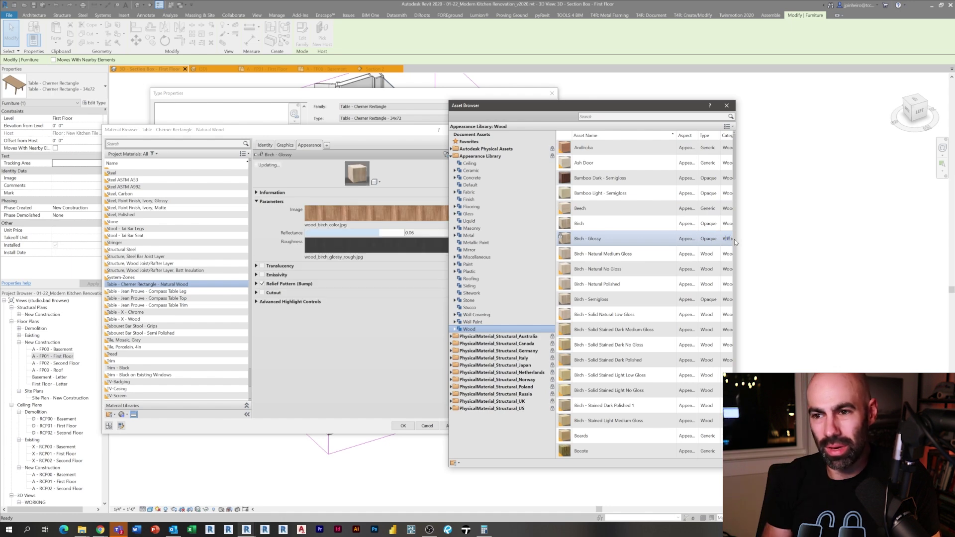
{"action": "left_click", "coordinate": [727, 105]}
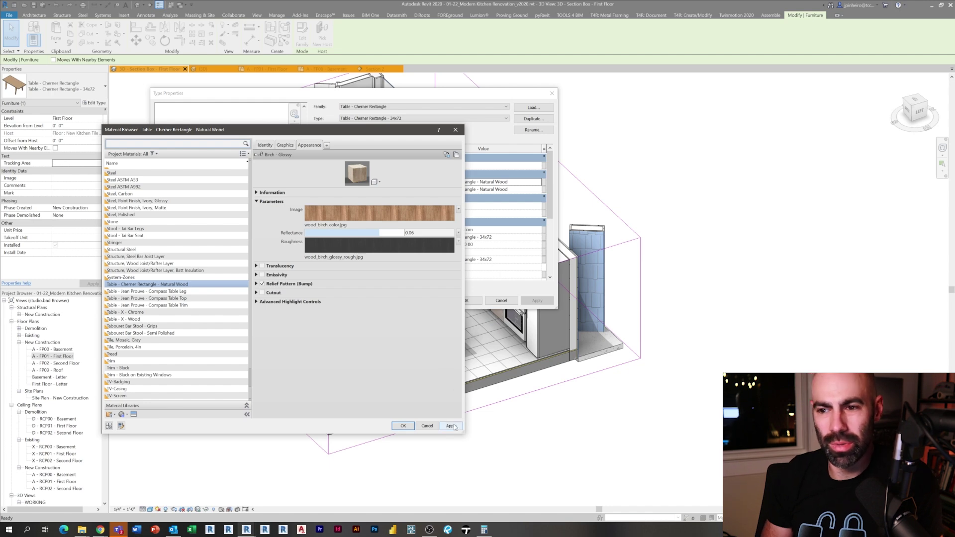
{"action": "left_click", "coordinate": [409, 428]}
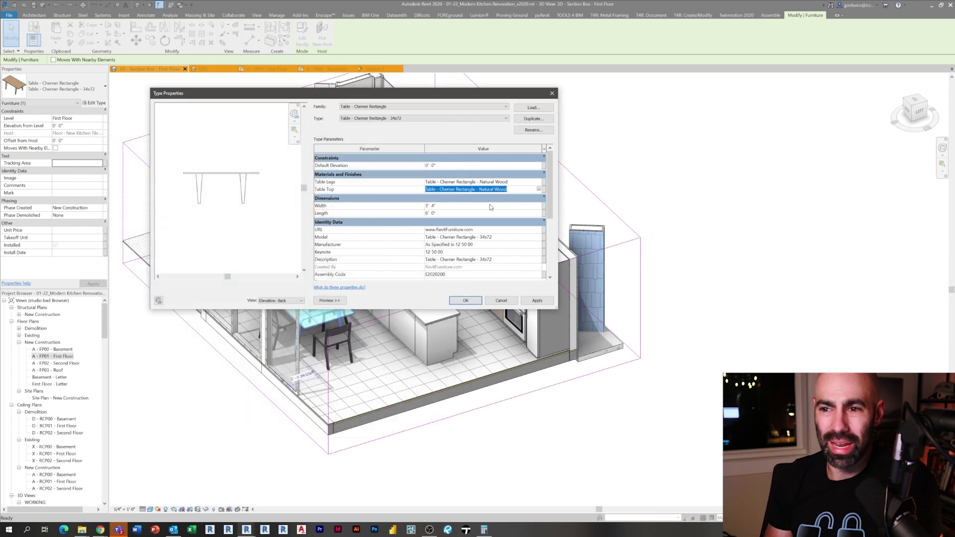
{"action": "left_click", "coordinate": [466, 301]}
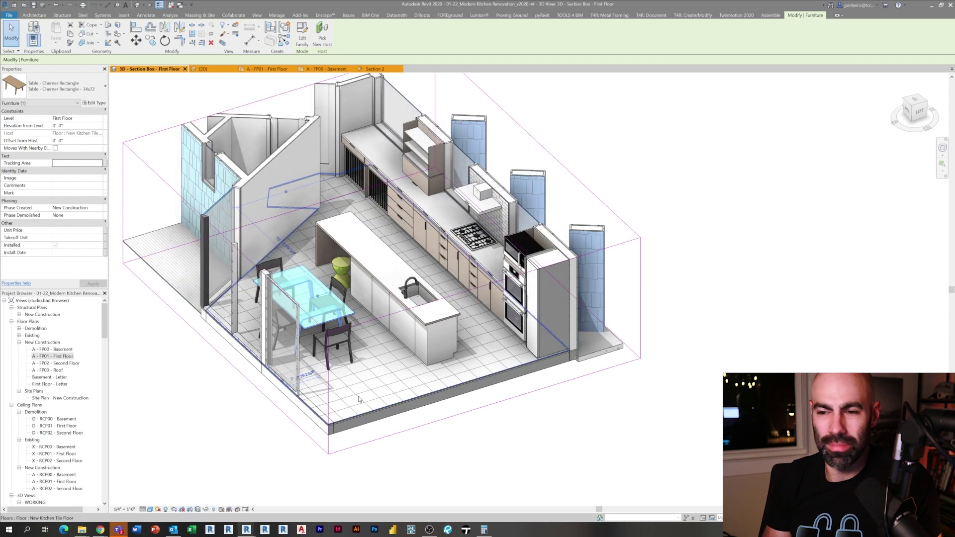
Step: Set the Timber Chair material of the Blu Dot dining chair type to Table - Cherner Rectangle - Natural Wood
{"action": "left_click", "coordinate": [334, 346]}
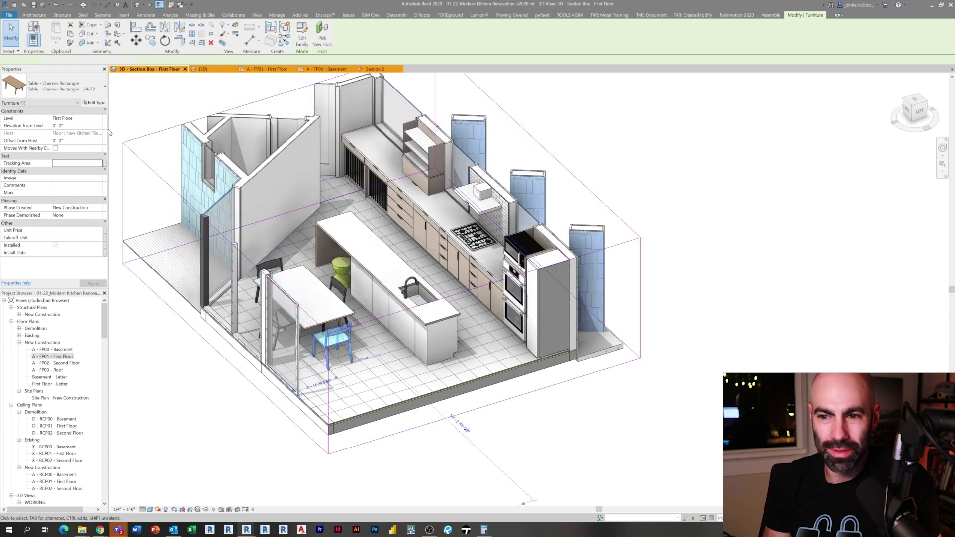
{"action": "left_click", "coordinate": [89, 95]}
{"action": "left_click", "coordinate": [97, 102]}
{"action": "left_click", "coordinate": [98, 103]}
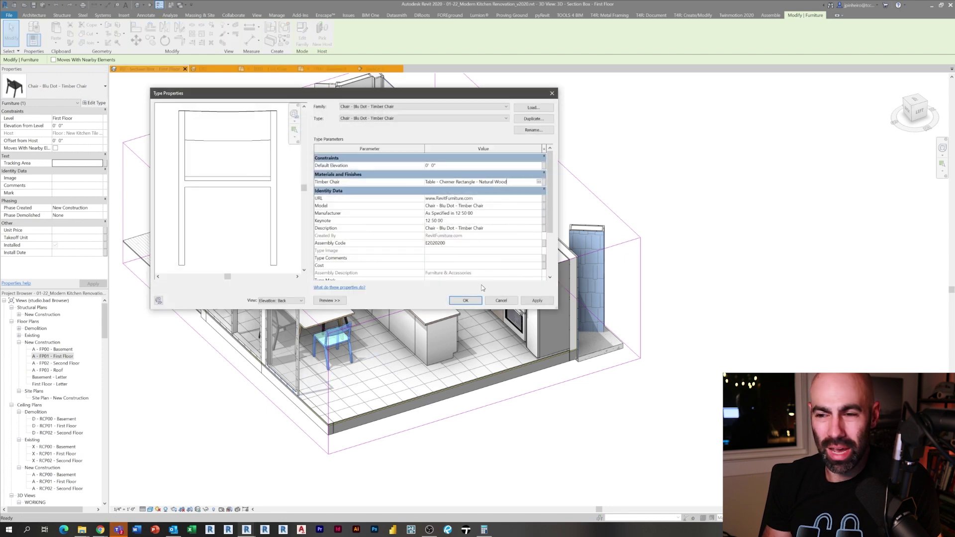
{"action": "left_click", "coordinate": [465, 300]}
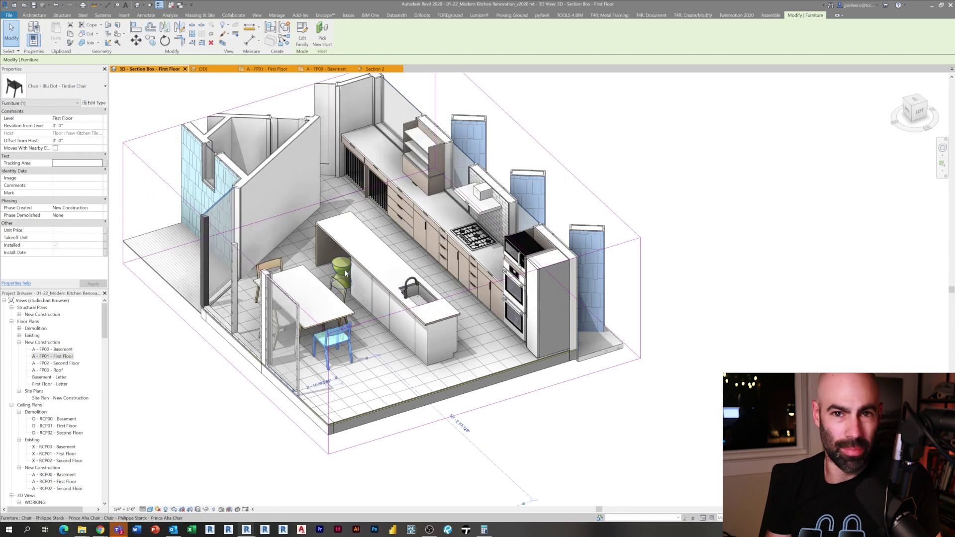
Step: Examine the appearance settings of the green Prince Aha stool's seat material, then close its type properties and deselect the stool
{"action": "left_click", "coordinate": [345, 274]}
{"action": "left_click", "coordinate": [97, 103]}
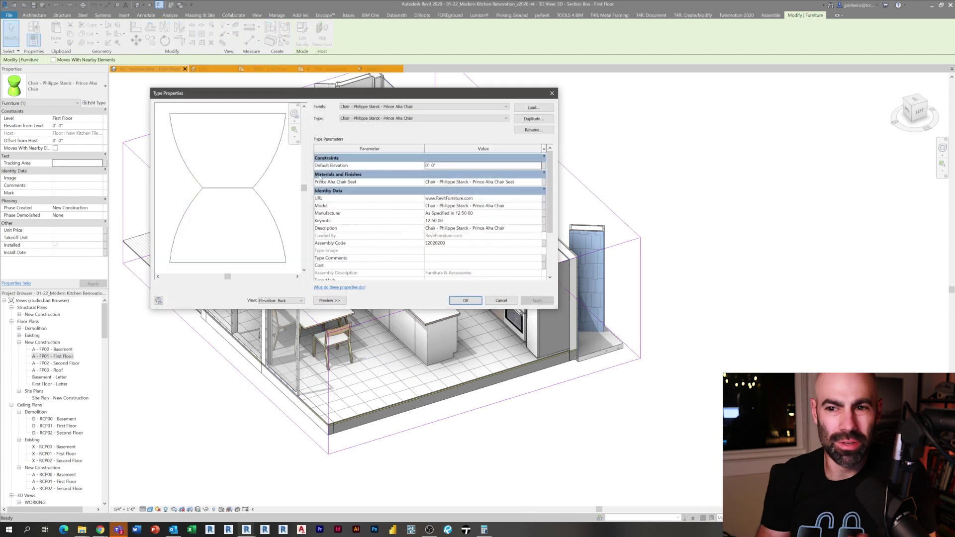
{"action": "left_click", "coordinate": [531, 184]}
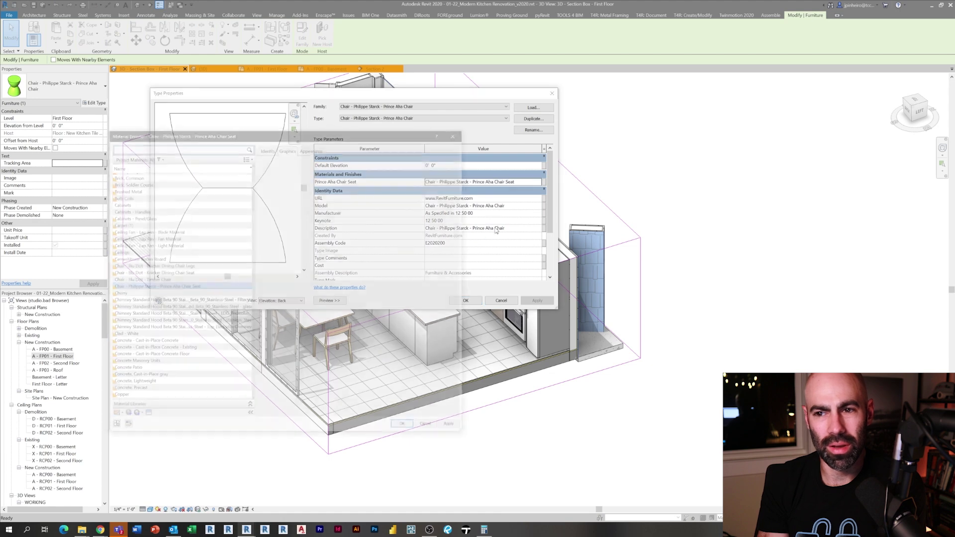
{"action": "left_click", "coordinate": [299, 146]}
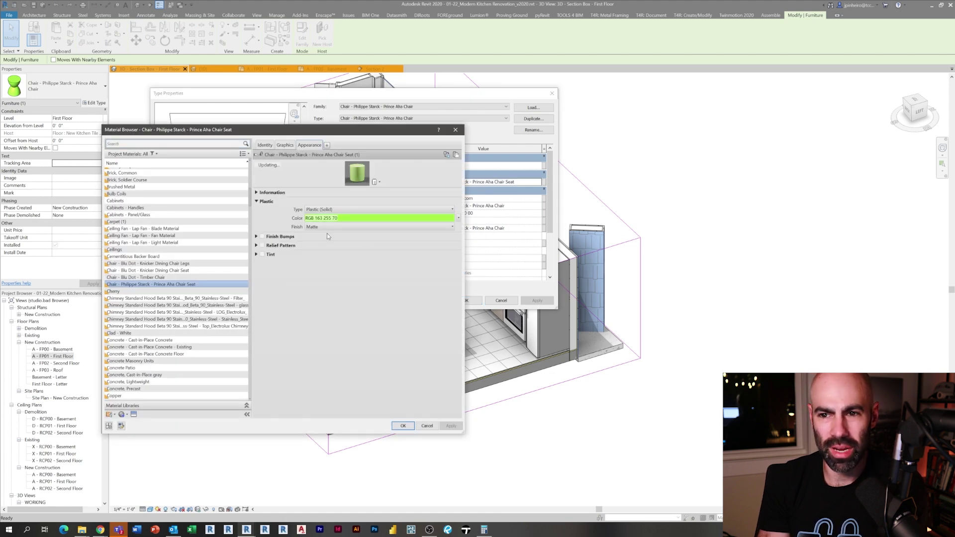
{"action": "left_click", "coordinate": [422, 243]}
{"action": "left_click", "coordinate": [403, 426]}
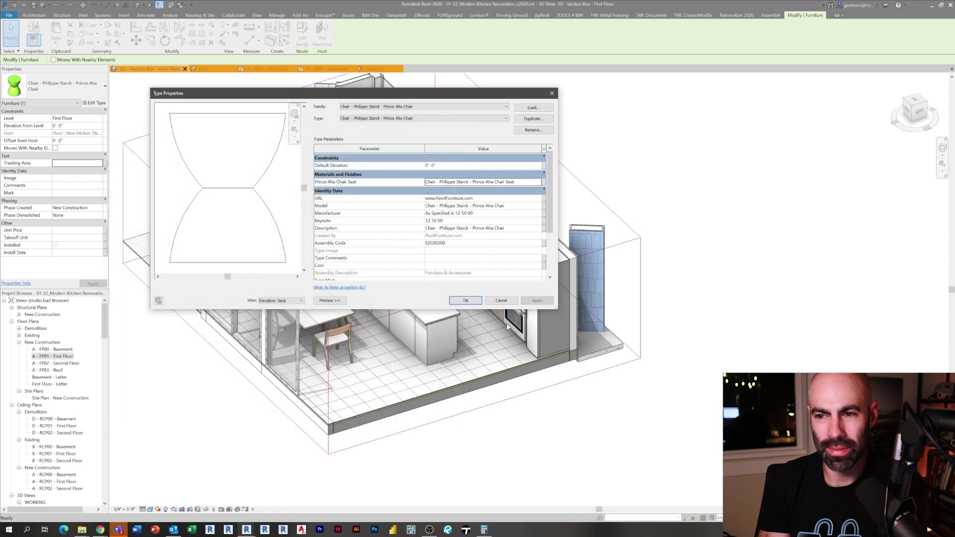
{"action": "left_click", "coordinate": [467, 303]}
{"action": "left_click", "coordinate": [727, 234]}
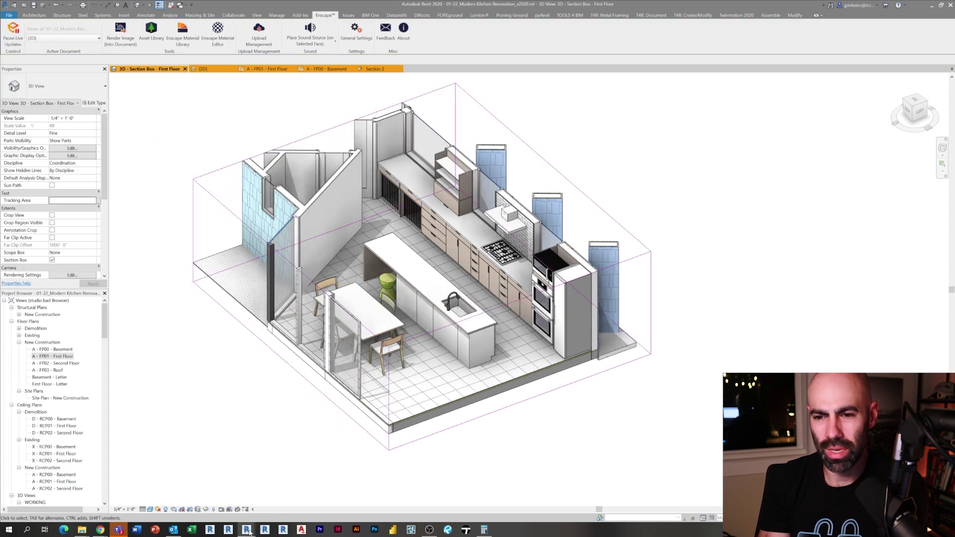
Step: Switch to the Enscape rendering and walk through the kitchen to inspect the new wood finish on the table and chairs
{"action": "mouse_move", "coordinate": [249, 532]}
{"action": "left_click", "coordinate": [279, 497]}
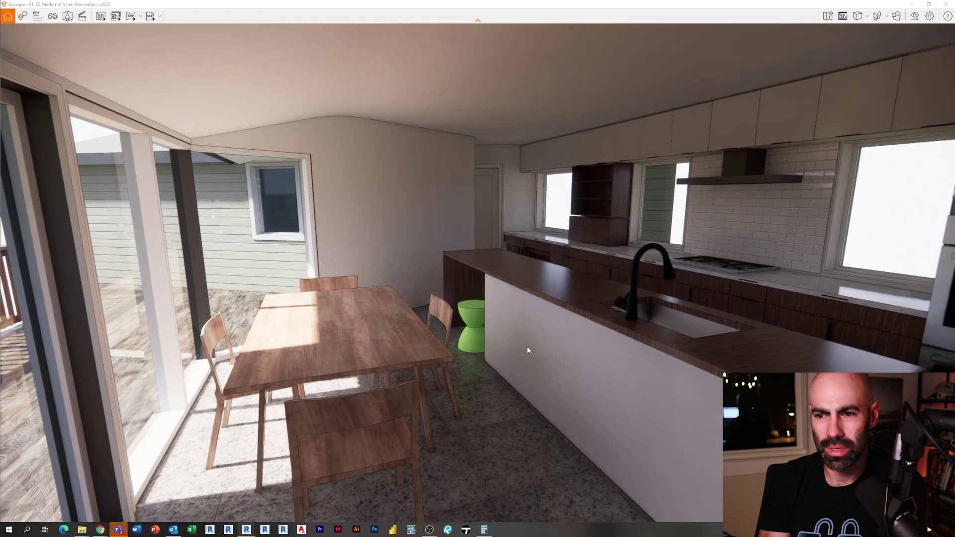
{"action": "left_click_drag", "start_coordinate": [528, 351], "coordinate": [500, 321]}
{"action": "key", "text": "w"}
{"action": "key", "text": "d"}
{"action": "key", "text": "s"}
{"action": "key", "text": "d"}
{"action": "key", "text": "space"}
{"action": "key", "text": "a"}
{"action": "key", "text": "s"}
{"action": "key", "text": "d"}
{"action": "key", "text": "w"}
{"action": "key", "text": "s"}
{"action": "key", "text": "space"}
{"action": "key", "text": "s"}
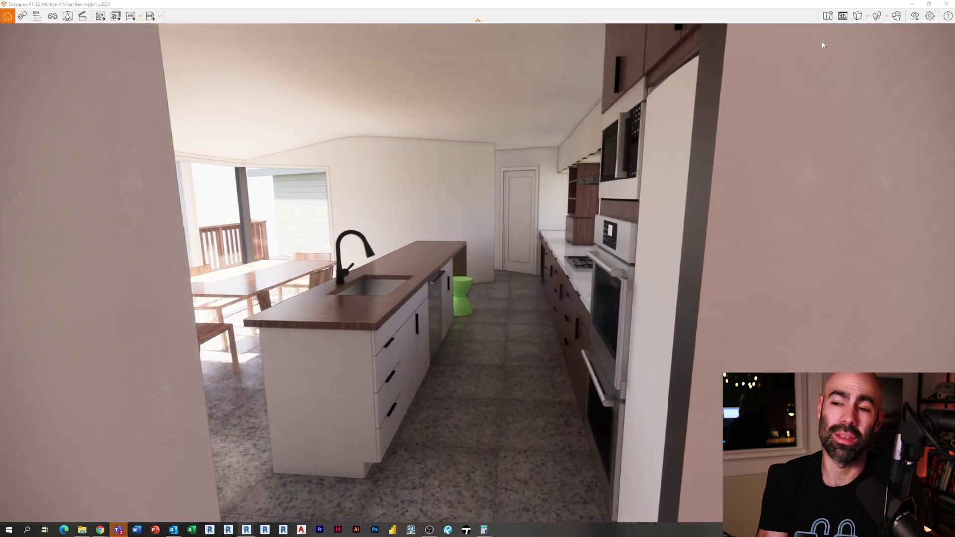
Step: Return to Revit and open the New Construction ceiling plan A - RCP01 - First Floor
{"action": "left_click", "coordinate": [911, 4]}
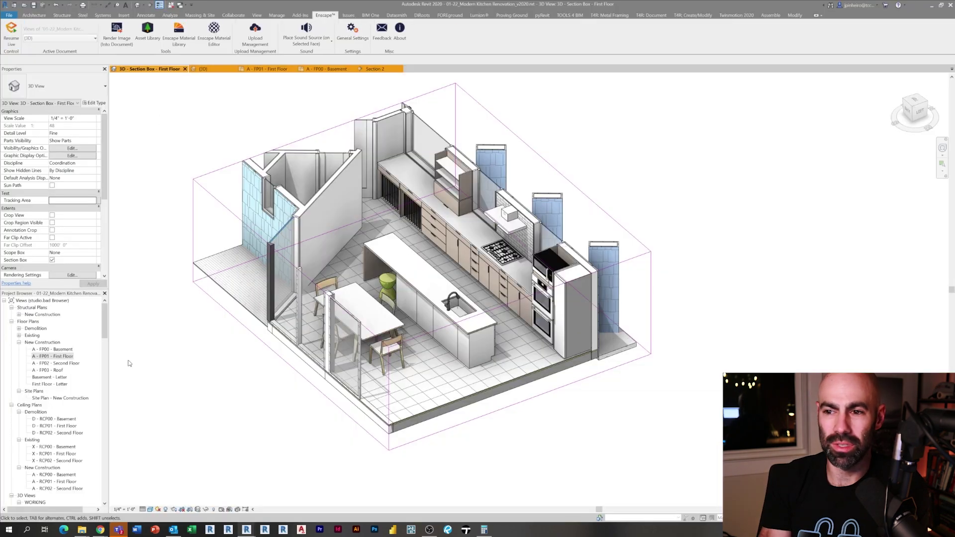
{"action": "double_click", "coordinate": [54, 481]}
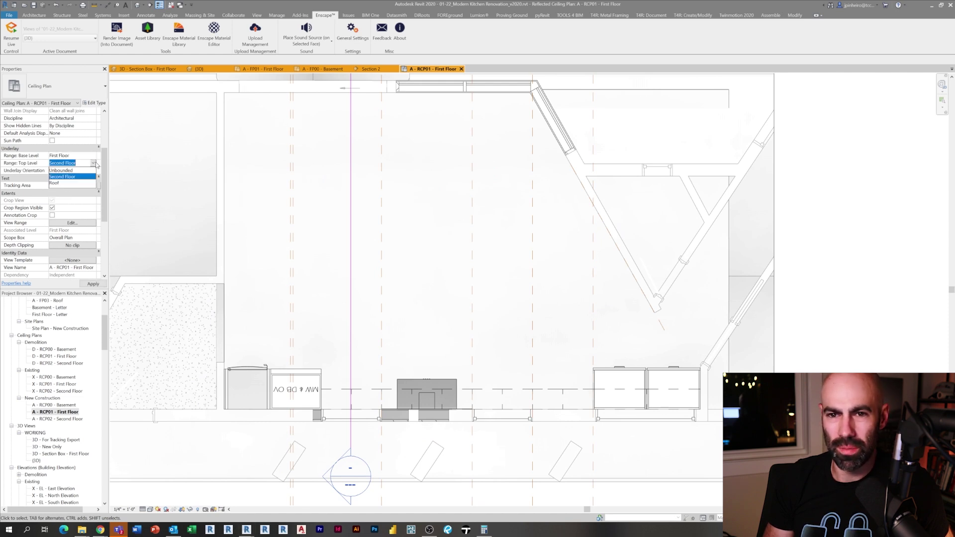
Step: Apply an underlay to the first-floor ceiling plan with its range's top level set to Second Floor
{"action": "left_click", "coordinate": [100, 284]}
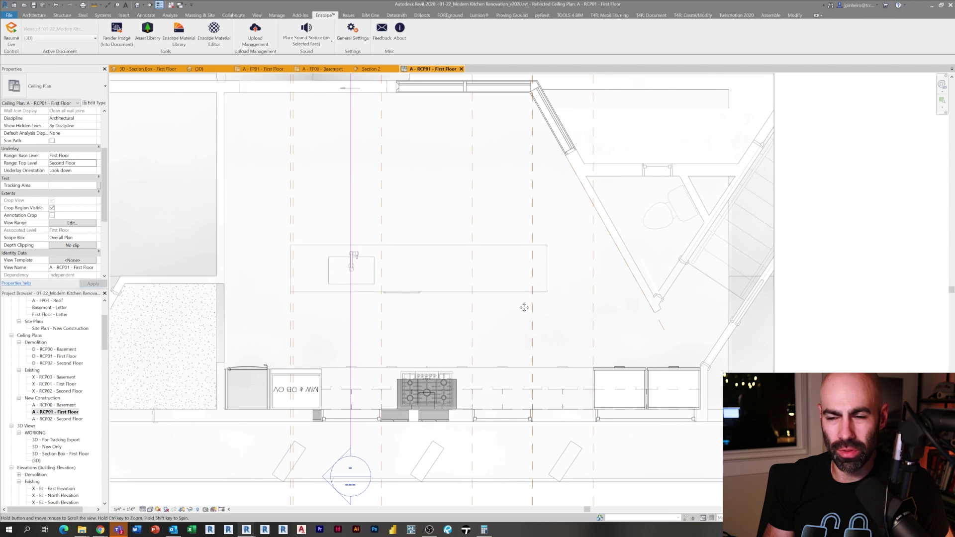
{"action": "middle_click_drag", "start_coordinate": [517, 307], "coordinate": [442, 314]}
{"action": "scroll", "coordinate": [426, 313], "scroll_direction": "up", "scroll_amount": 1}
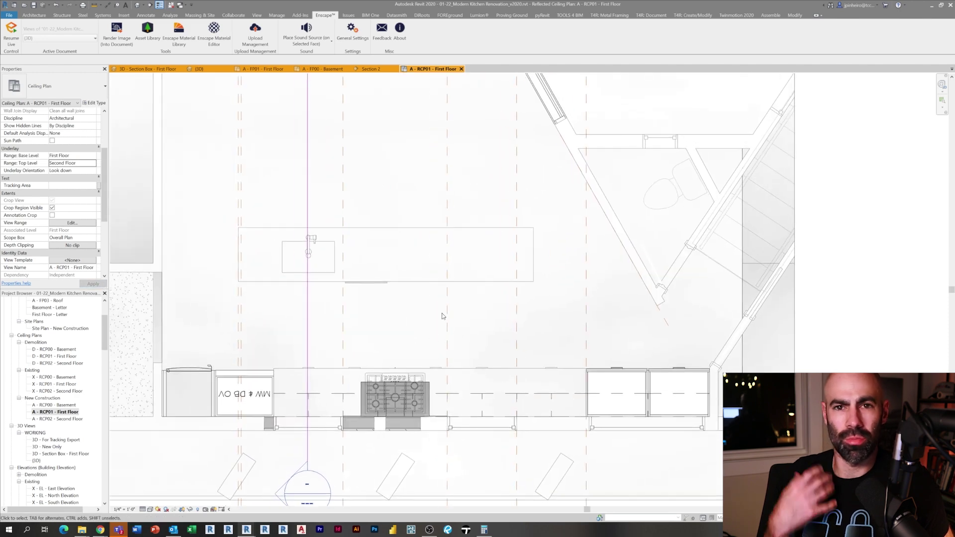
Step: Start placing a Recessed Lamp - Round - LED component, type 4" Trimless Downlight, with placement on a face
{"action": "left_click", "coordinate": [37, 17]}
{"action": "middle_click_drag", "start_coordinate": [193, 145], "coordinate": [205, 155]}
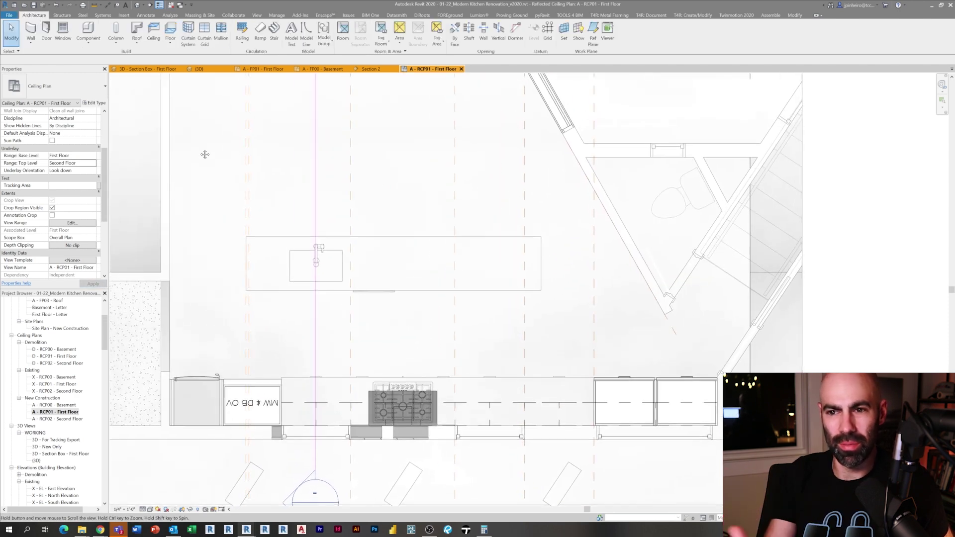
{"action": "left_click", "coordinate": [99, 33]}
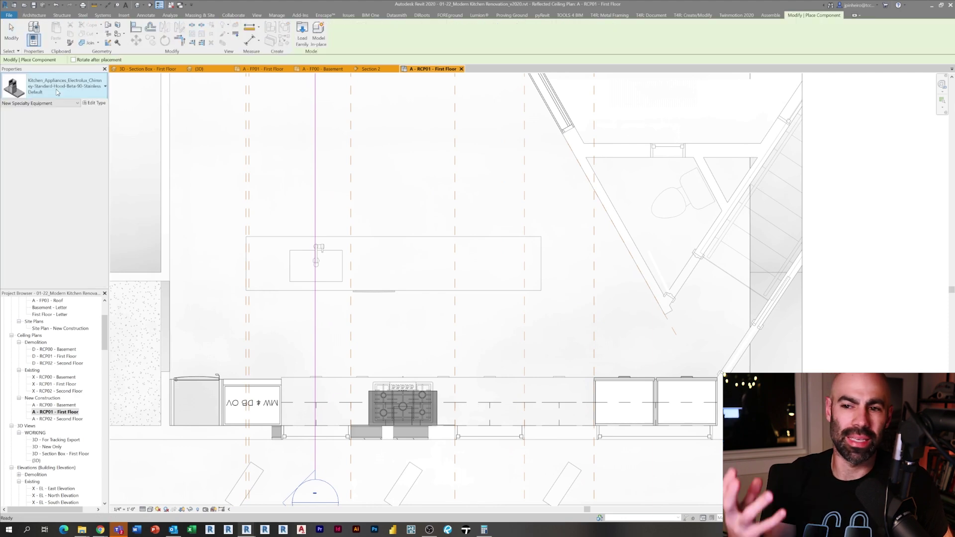
{"action": "left_click", "coordinate": [56, 92]}
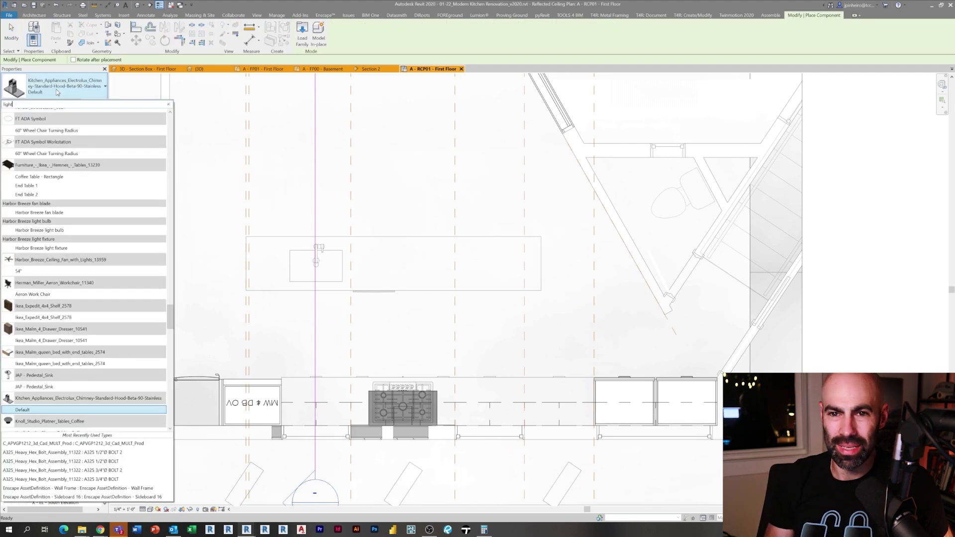
{"action": "left_click", "coordinate": [84, 275]}
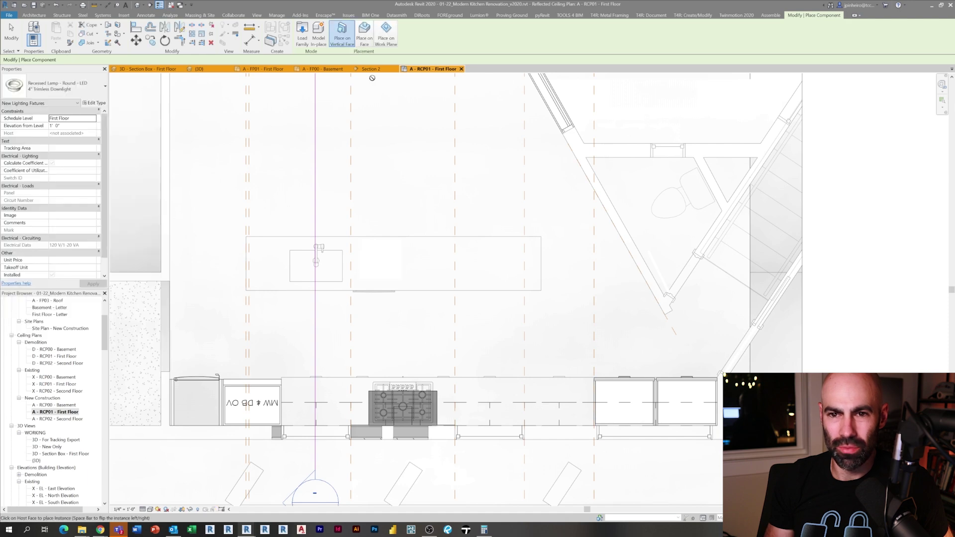
{"action": "left_click", "coordinate": [369, 41]}
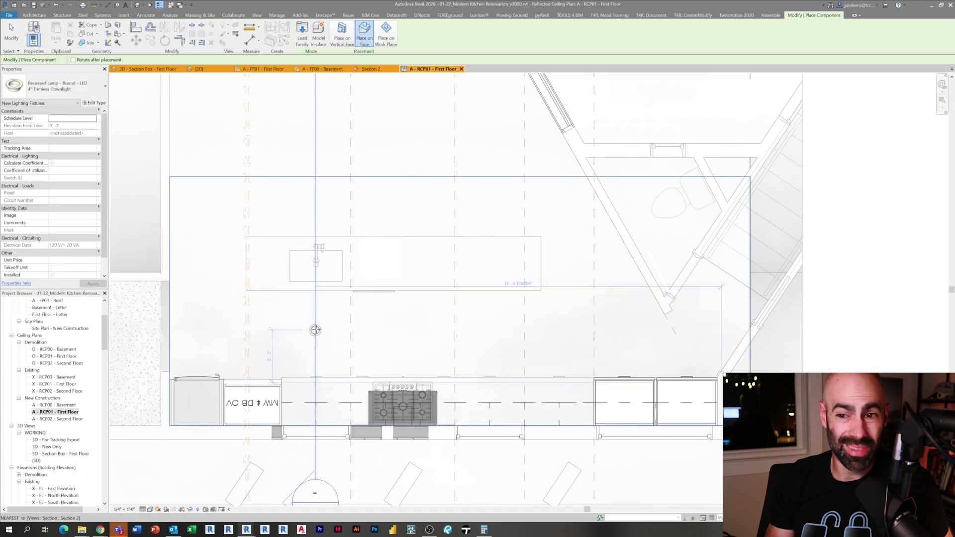
Step: Place six downlights in a straight row on the ceiling between the island and the range counter
{"action": "scroll", "coordinate": [269, 332], "scroll_direction": "down", "scroll_amount": 1}
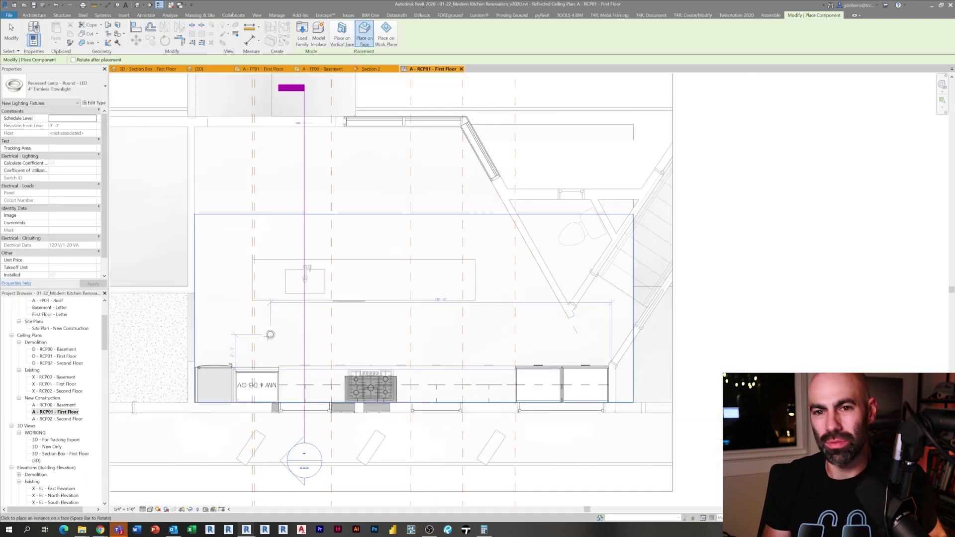
{"action": "scroll", "coordinate": [269, 332], "scroll_direction": "up", "scroll_amount": 2}
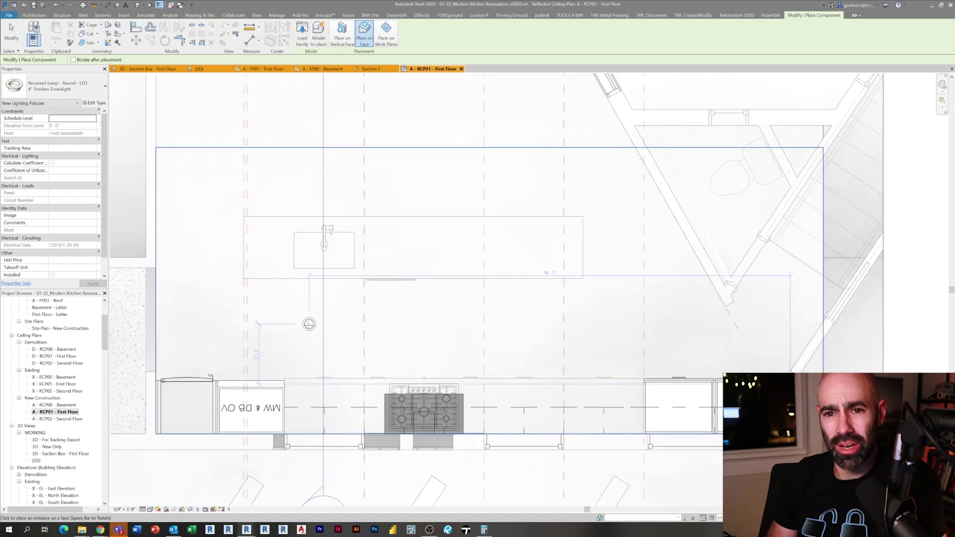
{"action": "scroll", "coordinate": [323, 326], "scroll_direction": "down", "scroll_amount": 1}
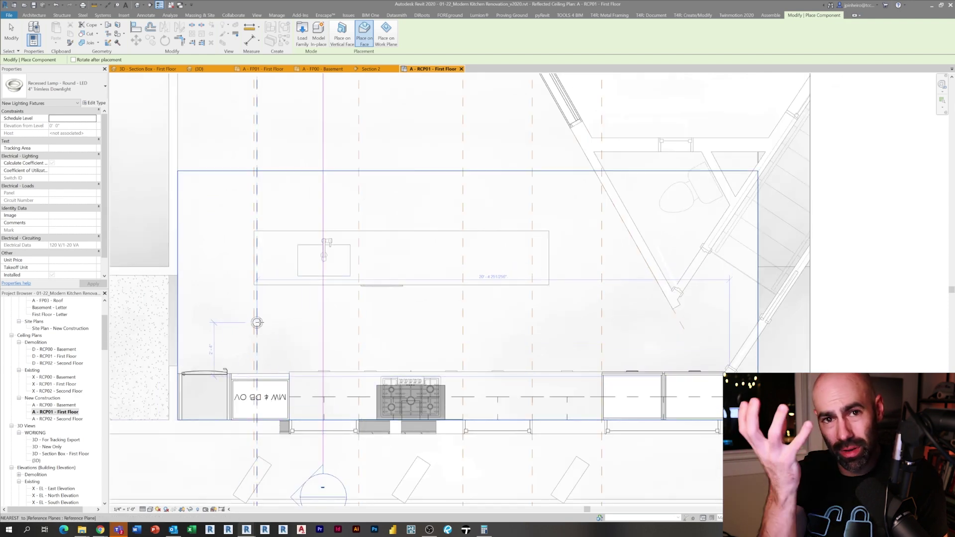
{"action": "left_click", "coordinate": [220, 325]}
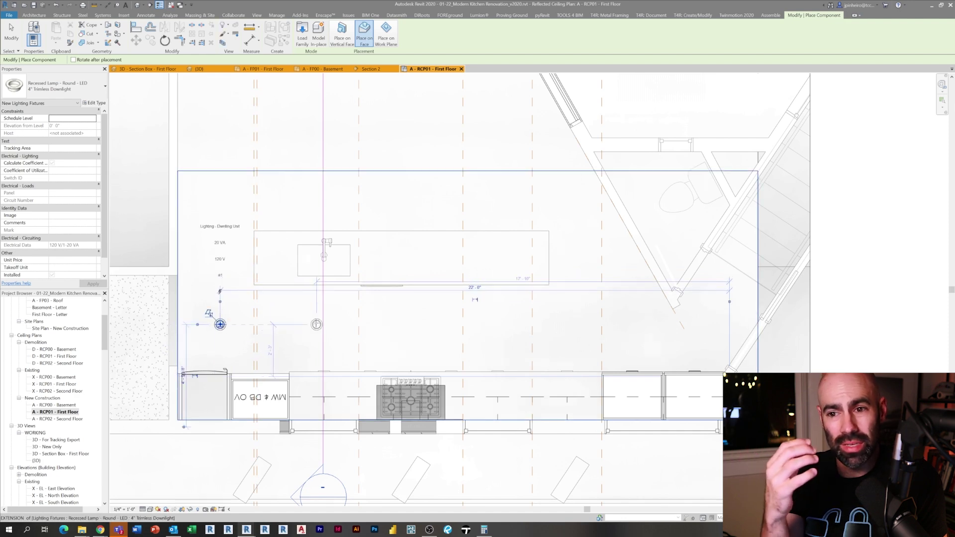
{"action": "left_click", "coordinate": [317, 324]}
{"action": "left_click", "coordinate": [413, 325]}
{"action": "left_click", "coordinate": [506, 325]}
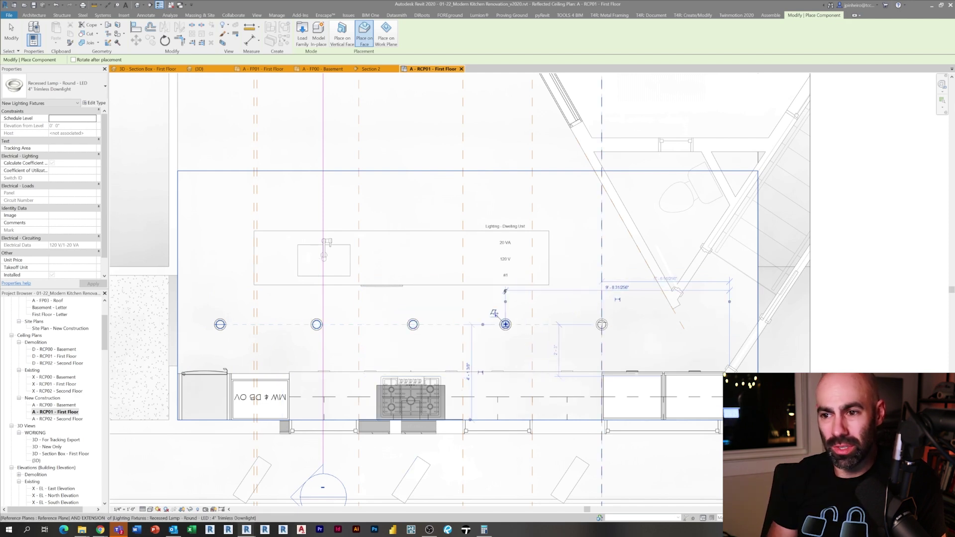
{"action": "left_click", "coordinate": [601, 325]}
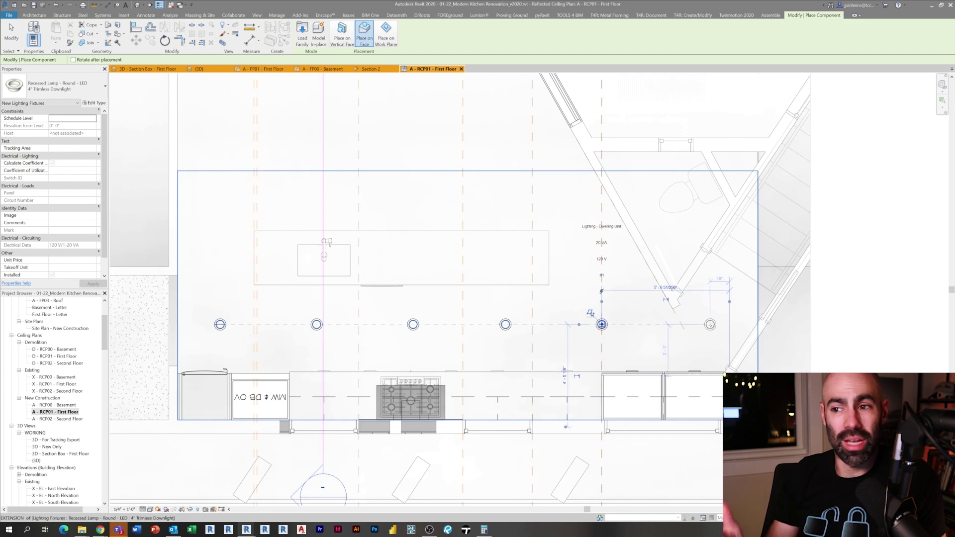
{"action": "left_click", "coordinate": [711, 324]}
{"action": "key", "text": "Escape"}
Step: Place a continuous aligned dimension string through the centers of all six downlights in the row
{"action": "scroll", "coordinate": [702, 331], "scroll_direction": "down", "scroll_amount": 2}
{"action": "scroll", "coordinate": [700, 333], "scroll_direction": "up", "scroll_amount": 1}
{"action": "key", "text": "d"}
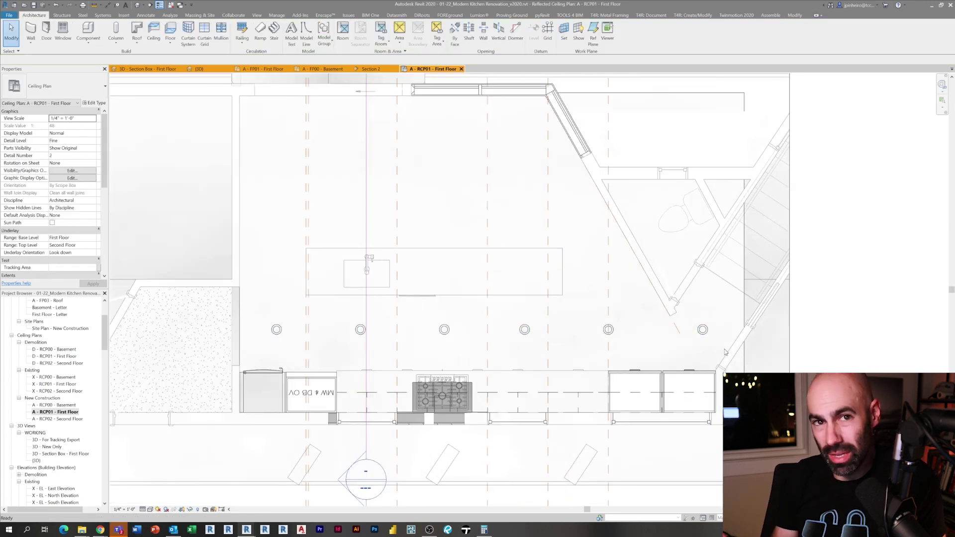
{"action": "key", "text": "d"}
{"action": "key", "text": "i"}
{"action": "left_click", "coordinate": [703, 329]}
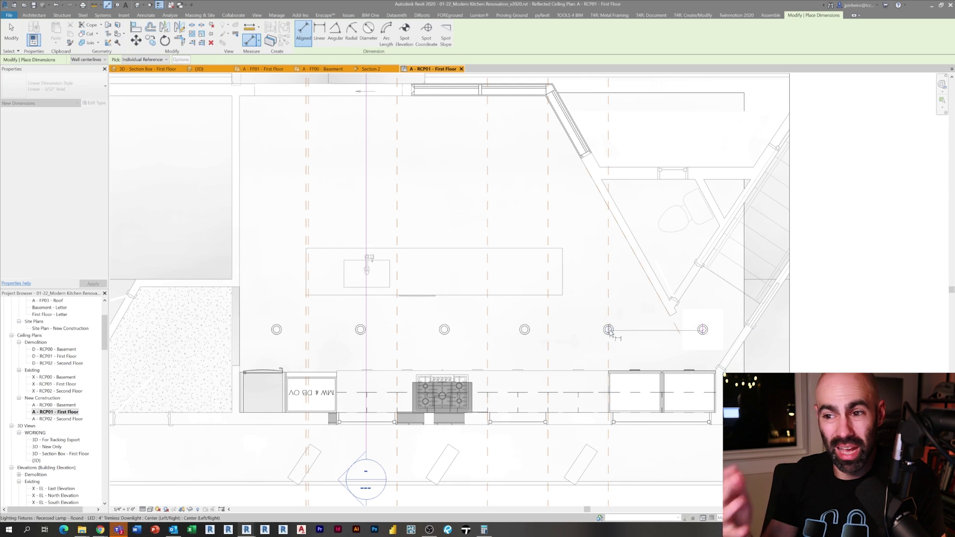
{"action": "left_click", "coordinate": [445, 328]}
{"action": "left_click", "coordinate": [360, 330]}
{"action": "left_click", "coordinate": [277, 329]}
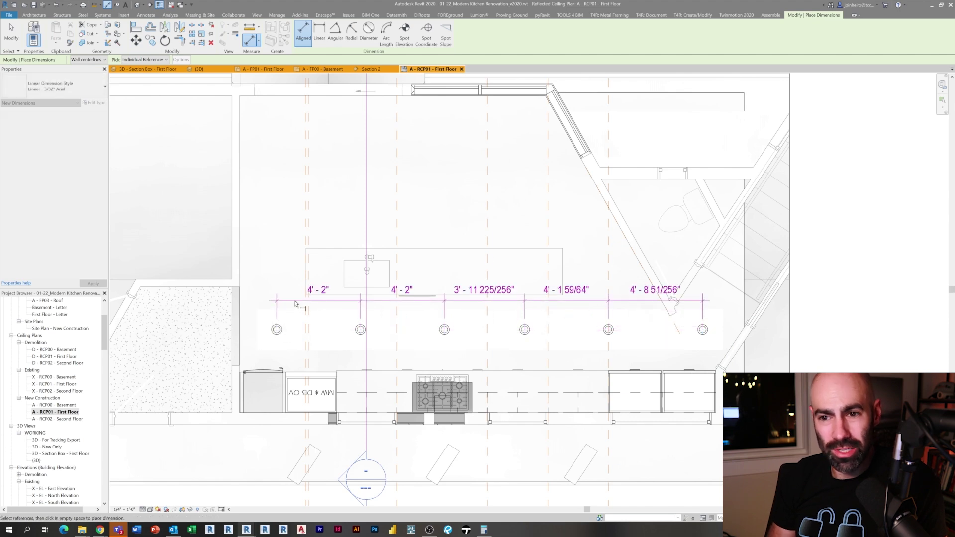
{"action": "left_click", "coordinate": [295, 304]}
Step: Make the spacing of the six downlights equal through the dimension string's equality constraint, then delete the string
{"action": "key", "text": "Escape"}
{"action": "left_click", "coordinate": [490, 262]}
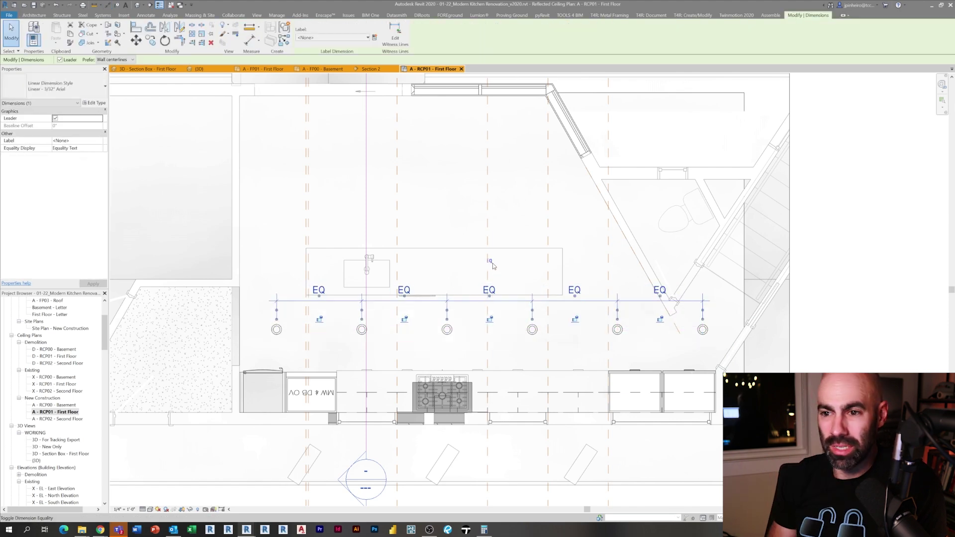
{"action": "key", "text": "Escape"}
{"action": "left_click", "coordinate": [452, 302]}
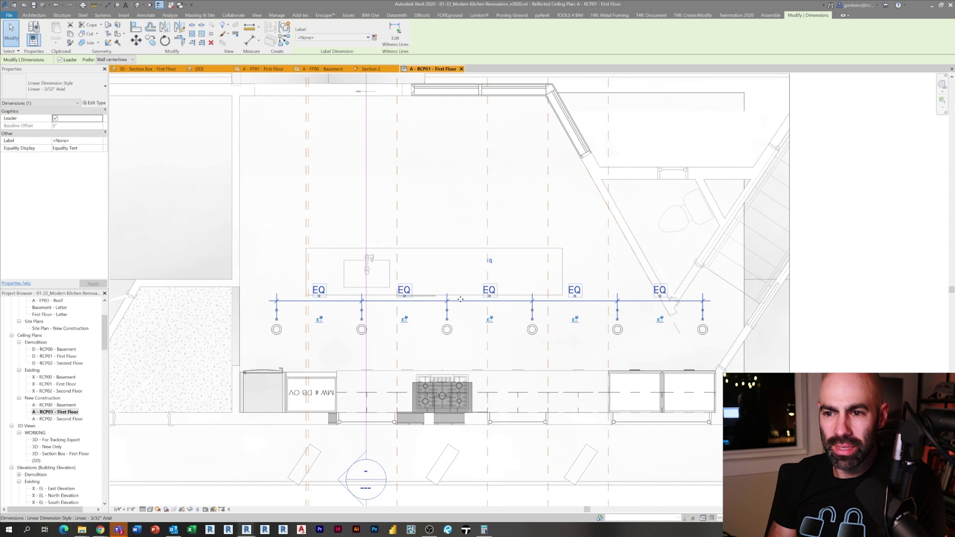
{"action": "key", "text": "Delete"}
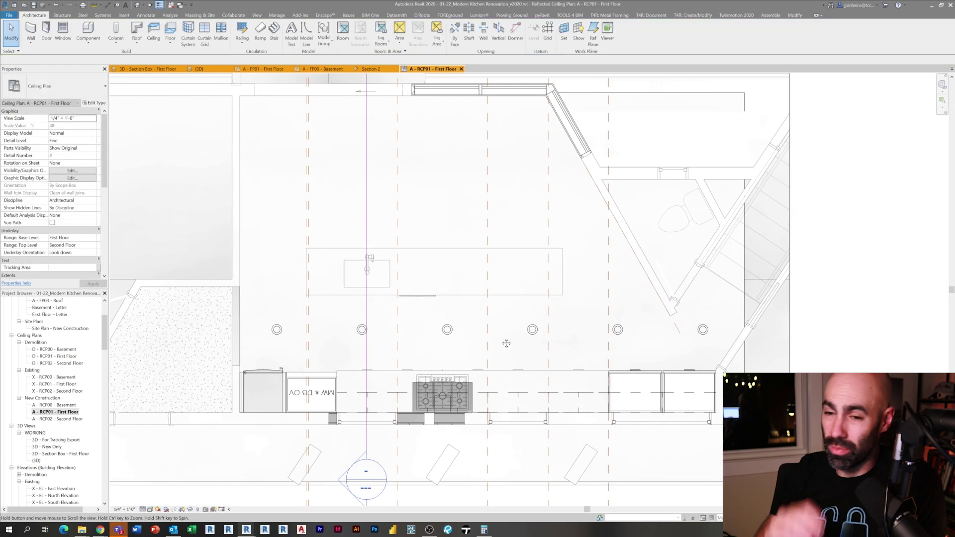
Step: Copy the leftmost downlight of the row 5 feet straight up in the plan, toward the exterior window wall
{"action": "scroll", "coordinate": [512, 297], "scroll_direction": "down", "scroll_amount": 1}
{"action": "middle_click_drag", "start_coordinate": [512, 297], "coordinate": [555, 354]}
{"action": "scroll", "coordinate": [455, 300], "scroll_direction": "up", "scroll_amount": 2}
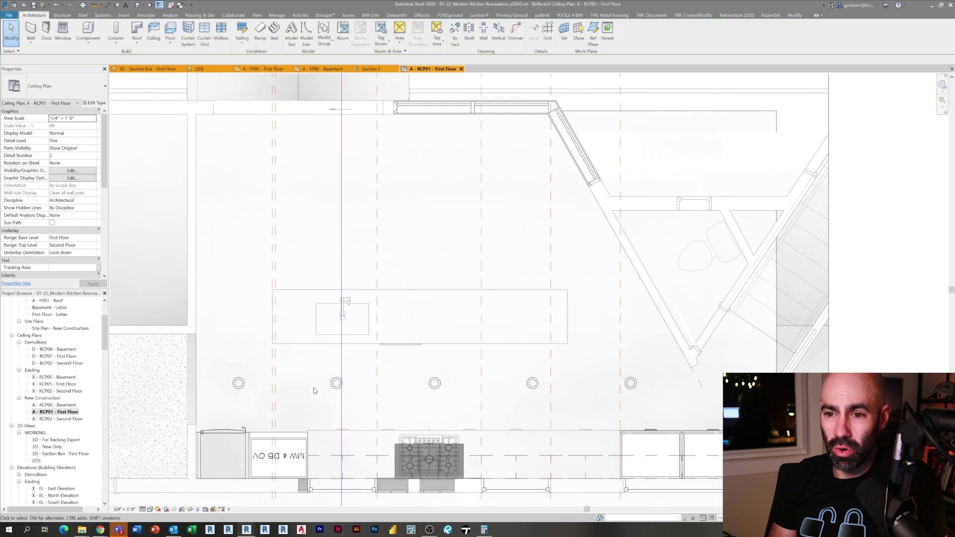
{"action": "left_click", "coordinate": [329, 387]}
{"action": "left_click", "coordinate": [245, 389], "text": "ctrl"}
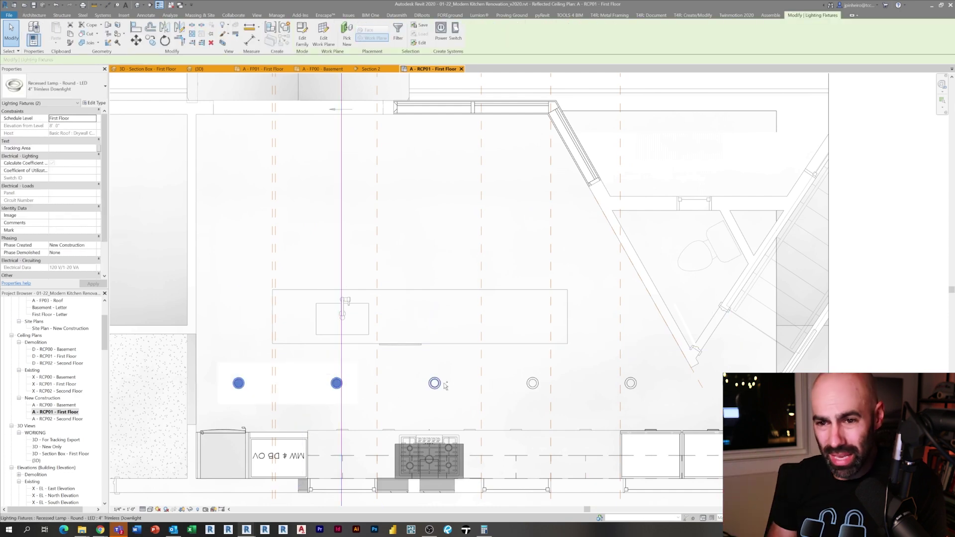
{"action": "left_click", "coordinate": [223, 380]}
{"action": "left_click", "coordinate": [240, 382]}
{"action": "middle_click_drag", "start_coordinate": [246, 354], "coordinate": [300, 389]}
{"action": "scroll", "coordinate": [293, 386], "scroll_direction": "down", "scroll_amount": 1}
{"action": "key", "text": "c"}
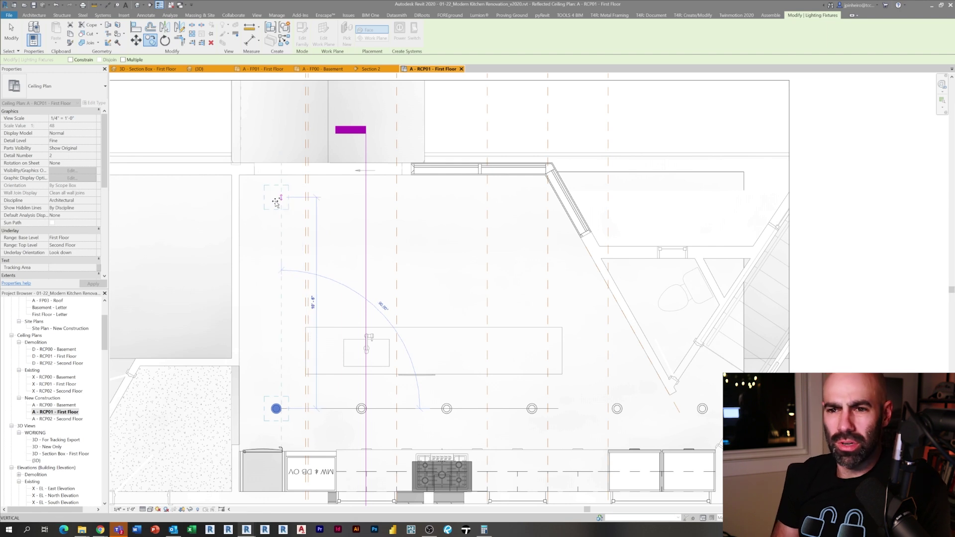
{"action": "type", "text": "5"}
{"action": "key", "text": "Return"}
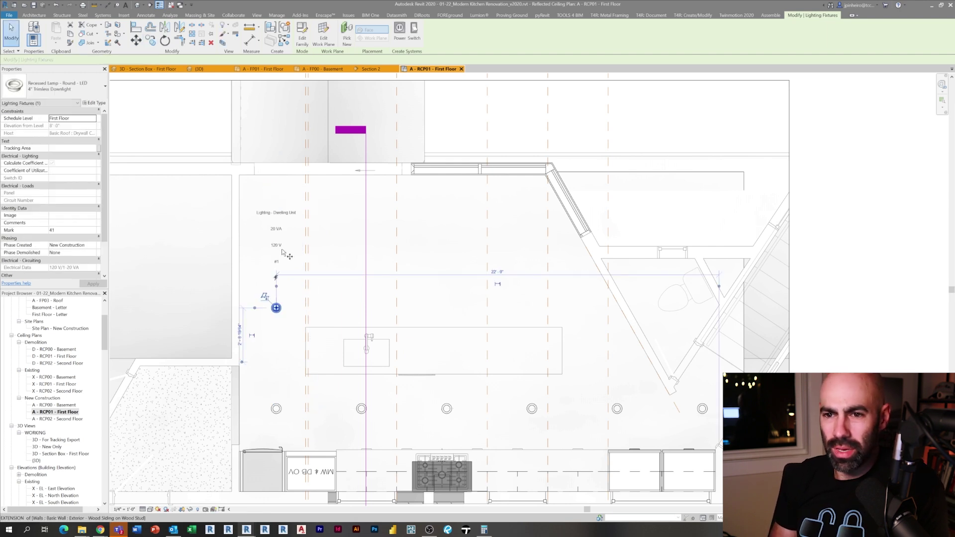
Step: Place a similar downlight on the ceiling face near the exterior window wall, vertically aligned with the two leftmost downlights
{"action": "key", "text": "c"}
{"action": "key", "text": "c"}
{"action": "key", "text": "Escape"}
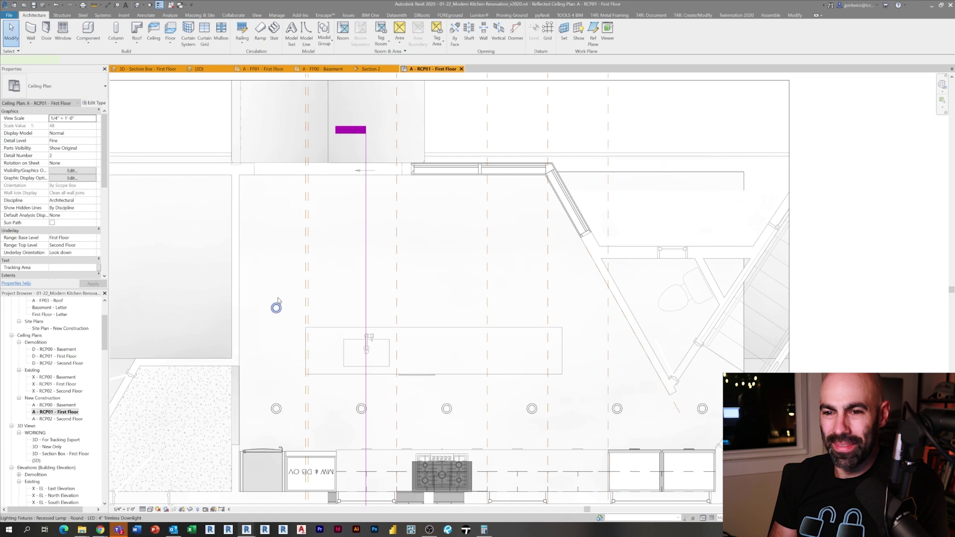
{"action": "scroll", "coordinate": [283, 288], "scroll_direction": "up", "scroll_amount": 3}
{"action": "key", "text": "c"}
{"action": "key", "text": "s"}
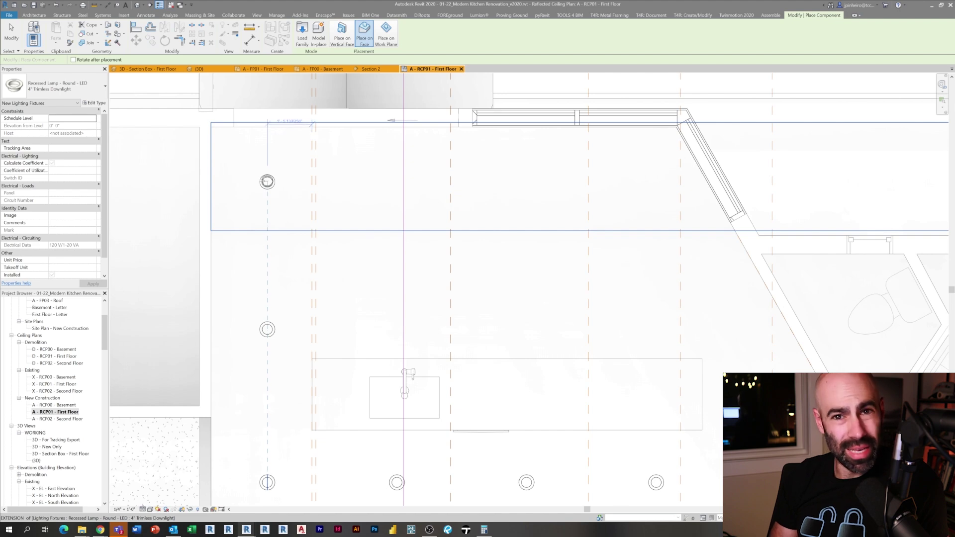
{"action": "left_click", "coordinate": [267, 177]}
{"action": "key", "text": "Escape"}
{"action": "scroll", "coordinate": [249, 204], "scroll_direction": "down", "scroll_amount": 3}
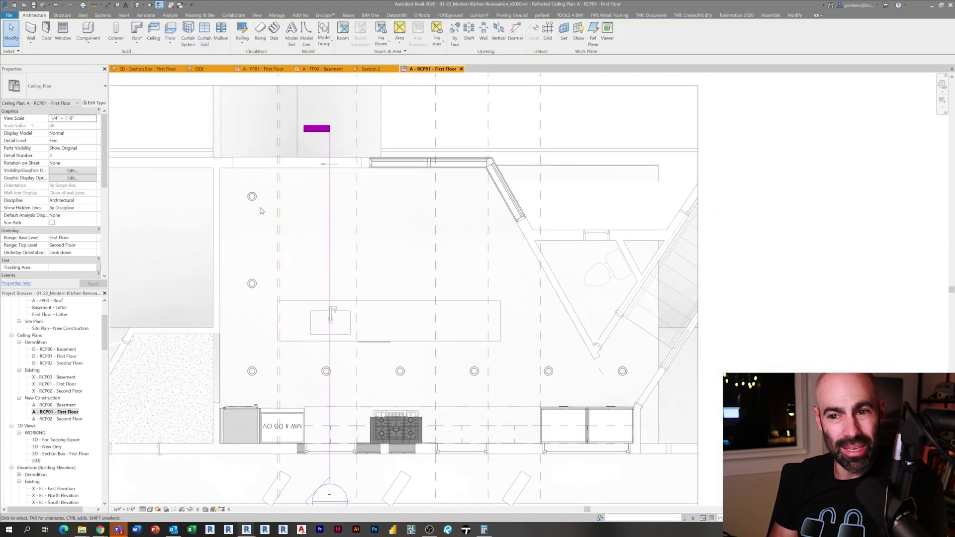
{"action": "middle_click_drag", "start_coordinate": [525, 336], "coordinate": [502, 322]}
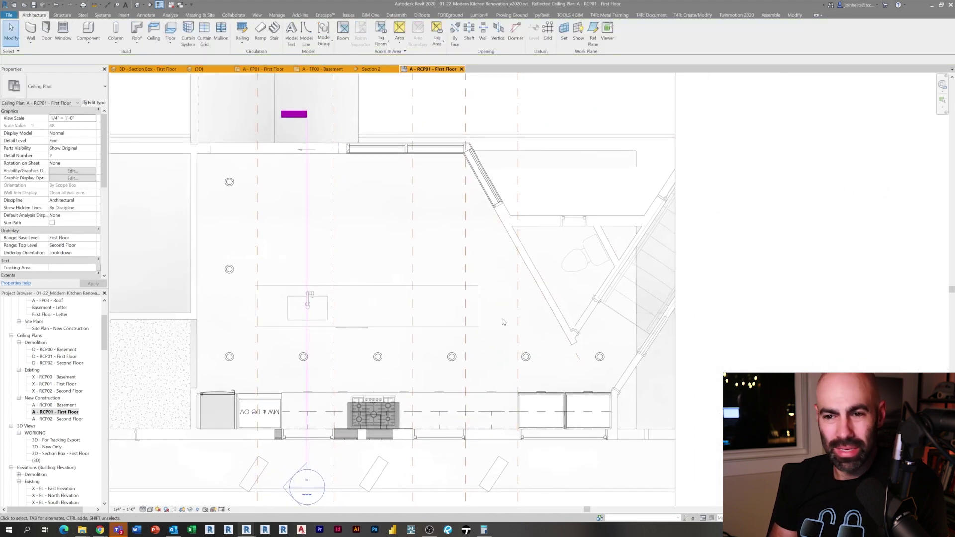
{"action": "left_click", "coordinate": [526, 361]}
{"action": "key", "text": "c"}
{"action": "key", "text": "s"}
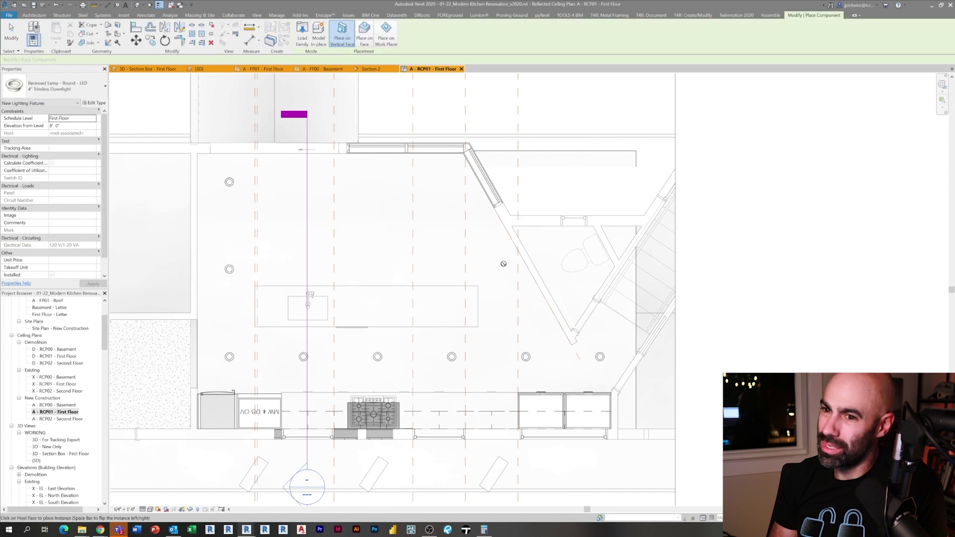
Step: Copy the middle downlight of the left column about 15 feet horizontally, just past the island's right end
{"action": "left_click", "coordinate": [229, 268]}
{"action": "key", "text": "Escape"}
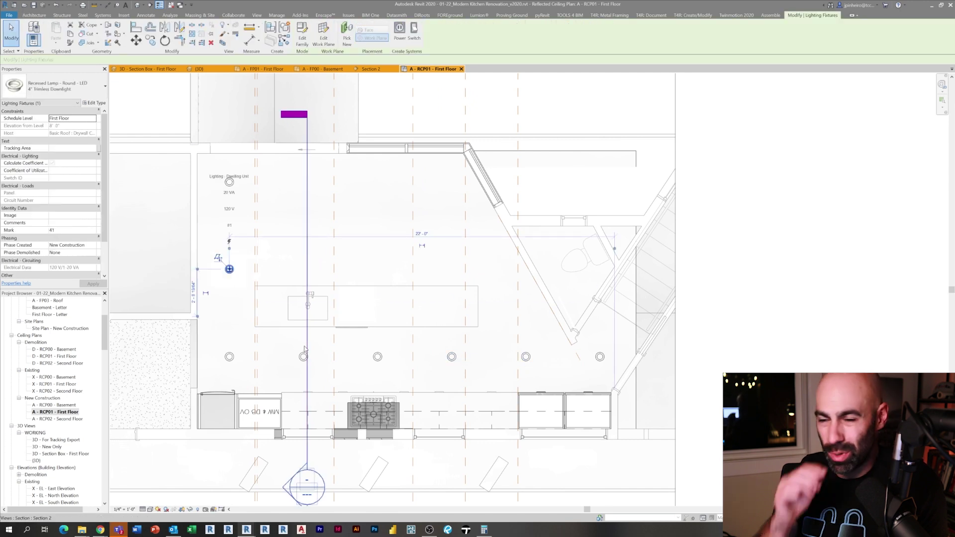
{"action": "key", "text": "c"}
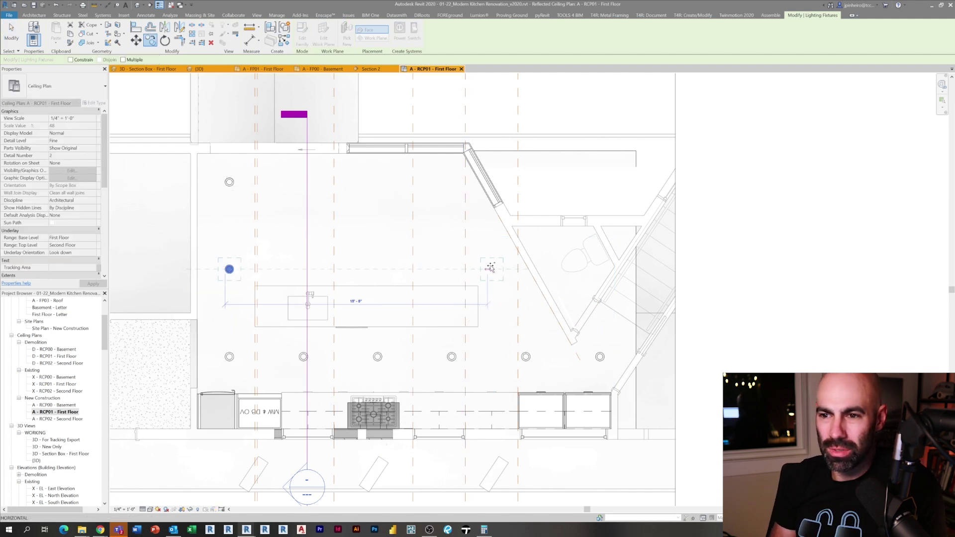
{"action": "left_click", "coordinate": [490, 266]}
{"action": "key", "text": "Escape"}
Step: Switch to the Enscape rendering and walk through the kitchen to inspect the recessed downlights, island and counter run
{"action": "scroll", "coordinate": [509, 300], "scroll_direction": "down", "scroll_amount": 2}
{"action": "middle_click_drag", "start_coordinate": [605, 391], "coordinate": [627, 391]}
{"action": "mouse_move", "coordinate": [247, 530]}
{"action": "left_click", "coordinate": [272, 477]}
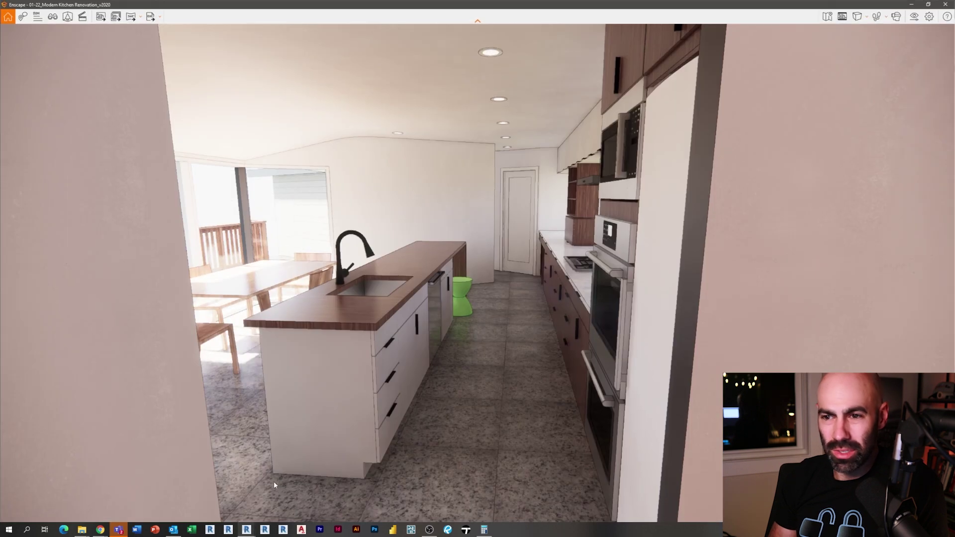
{"action": "left_click_drag", "start_coordinate": [415, 230], "coordinate": [679, 229]}
{"action": "key", "text": "w"}
{"action": "key", "text": "w"}
{"action": "key", "text": "a"}
{"action": "key", "text": "w"}
{"action": "key", "text": "a"}
{"action": "key", "text": "d"}
{"action": "key", "text": "a"}
{"action": "key", "text": "w"}
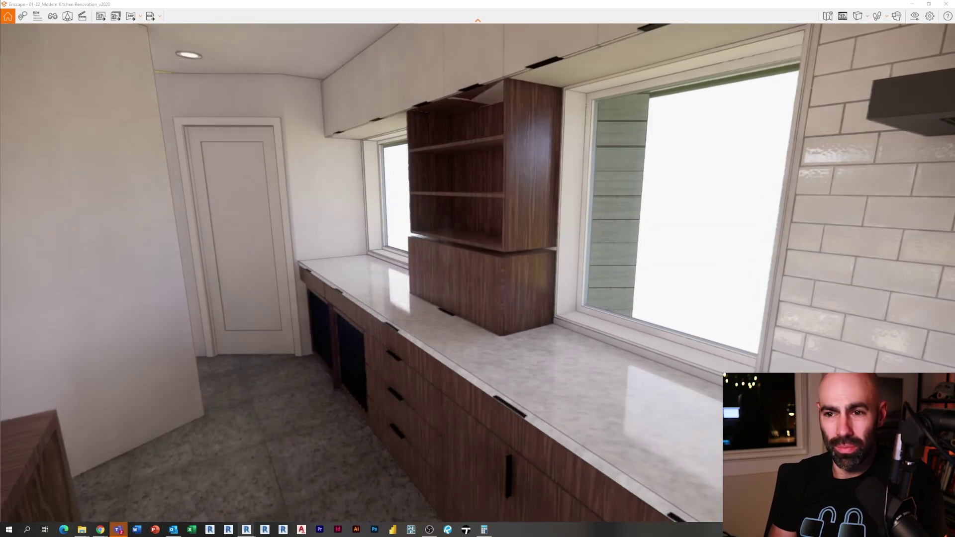
{"action": "key", "text": "d"}
{"action": "key", "text": "s"}
{"action": "left_click_drag", "start_coordinate": [440, 216], "coordinate": [388, 219]}
{"action": "key", "text": "s"}
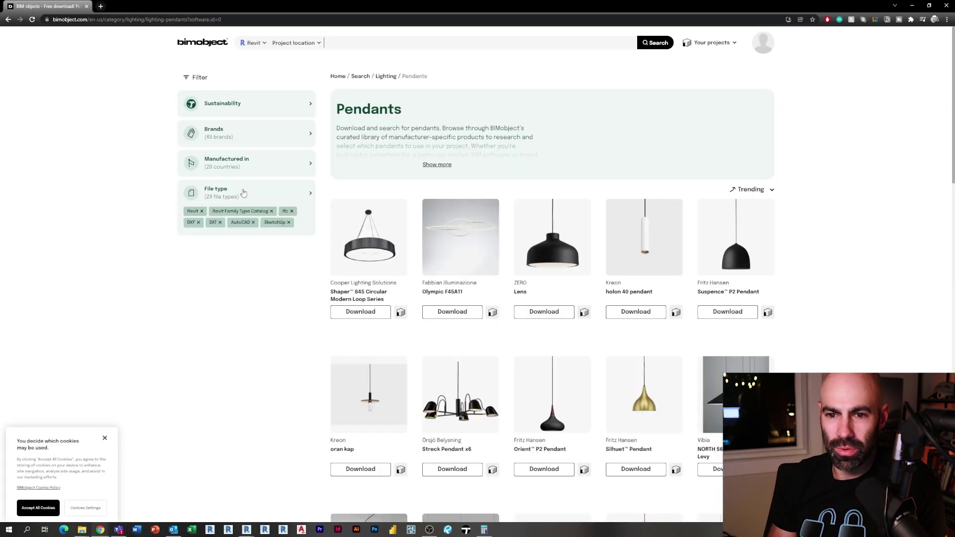
Step: On the BIMobject site, reduce the file-type filters for pendants, then search the library for "retro light"
{"action": "left_click", "coordinate": [243, 193]}
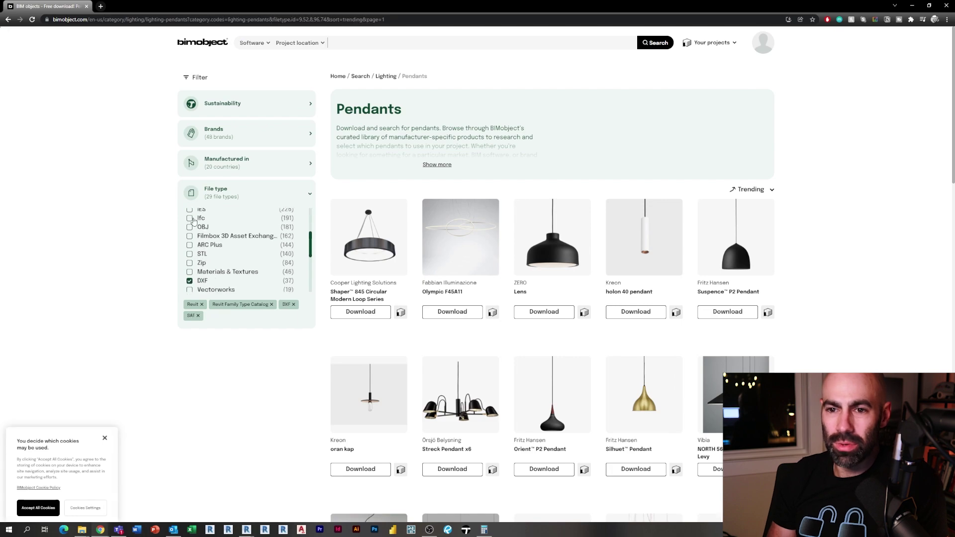
{"action": "scroll", "coordinate": [250, 386], "scroll_direction": "down", "scroll_amount": 10}
{"action": "scroll", "coordinate": [270, 347], "scroll_direction": "up", "scroll_amount": 10}
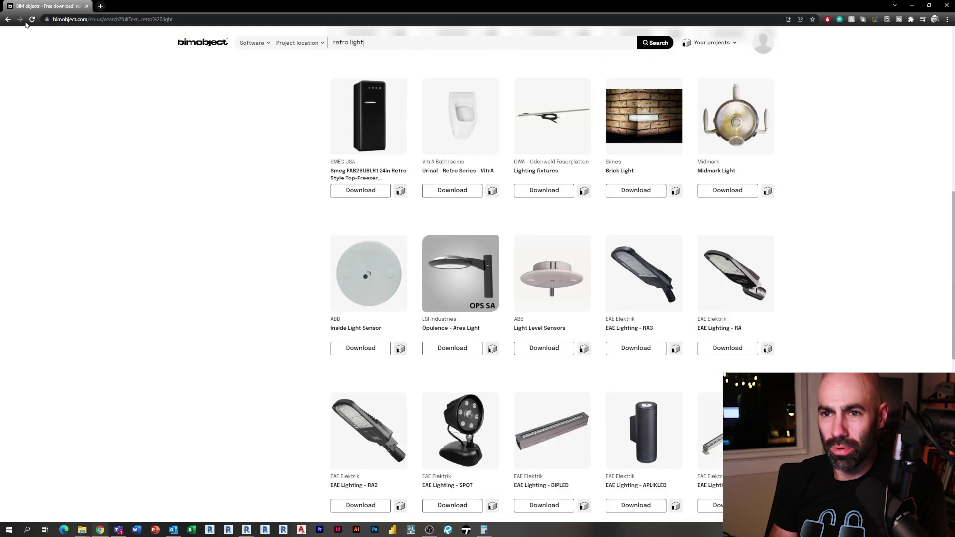
Step: Return to the BIMobject pendant category, browse to page 3, and download the RZB Basic Ball pendant as a Revit file
{"action": "scroll", "coordinate": [507, 377], "scroll_direction": "down", "scroll_amount": 15}
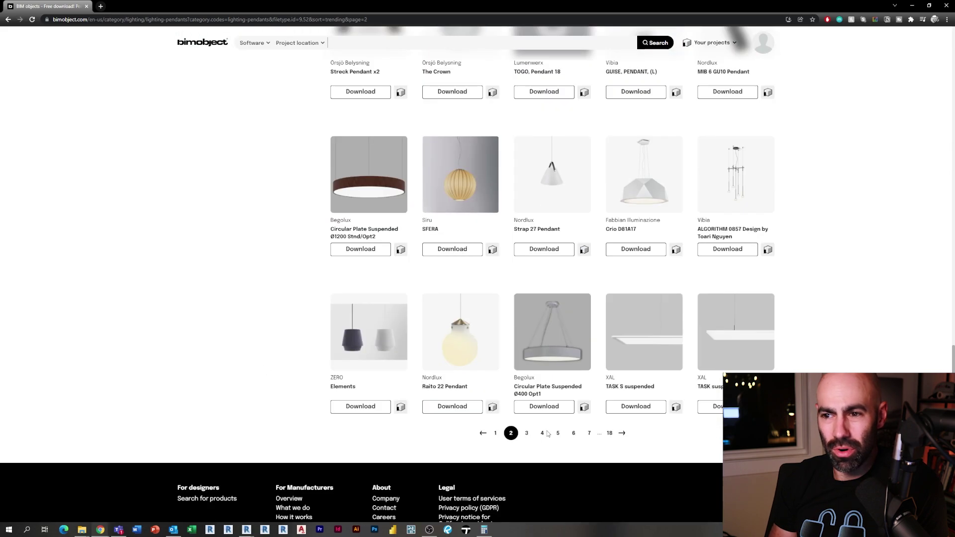
{"action": "scroll", "coordinate": [154, 324], "scroll_direction": "down", "scroll_amount": 15}
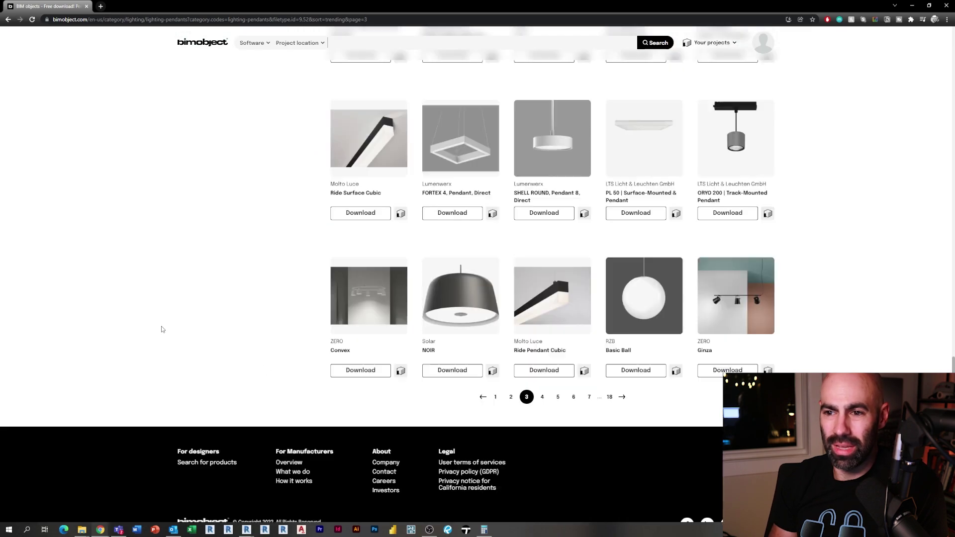
{"action": "left_click", "coordinate": [642, 317]}
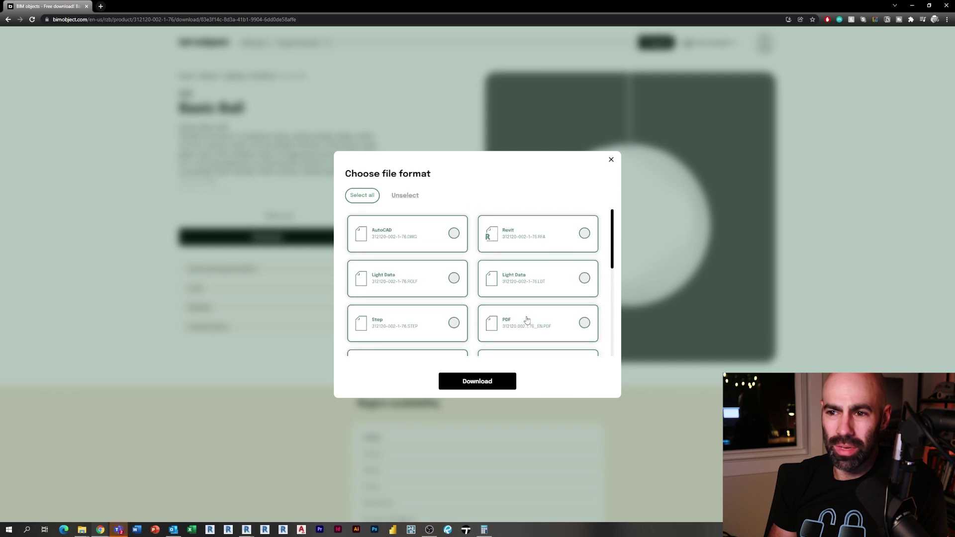
{"action": "left_click", "coordinate": [490, 387]}
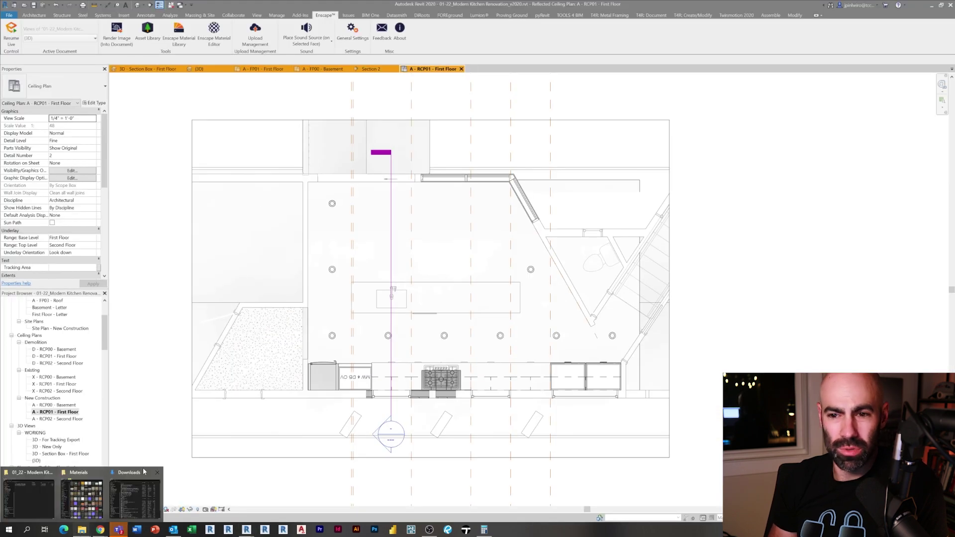
{"action": "left_click", "coordinate": [144, 471]}
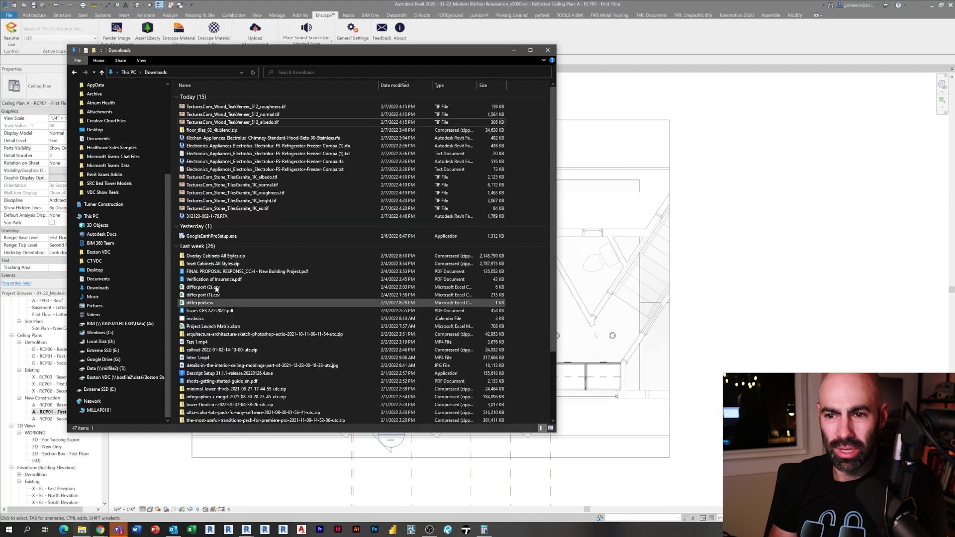
{"action": "scroll", "coordinate": [113, 125], "scroll_direction": "up", "scroll_amount": 3}
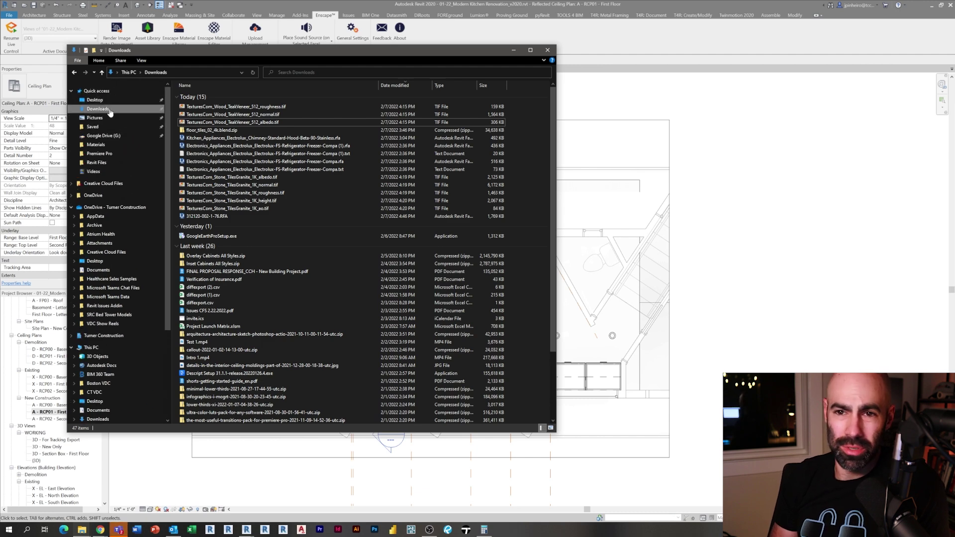
{"action": "left_click", "coordinate": [259, 106]}
{"action": "left_click_drag", "start_coordinate": [258, 108], "coordinate": [649, 35]}
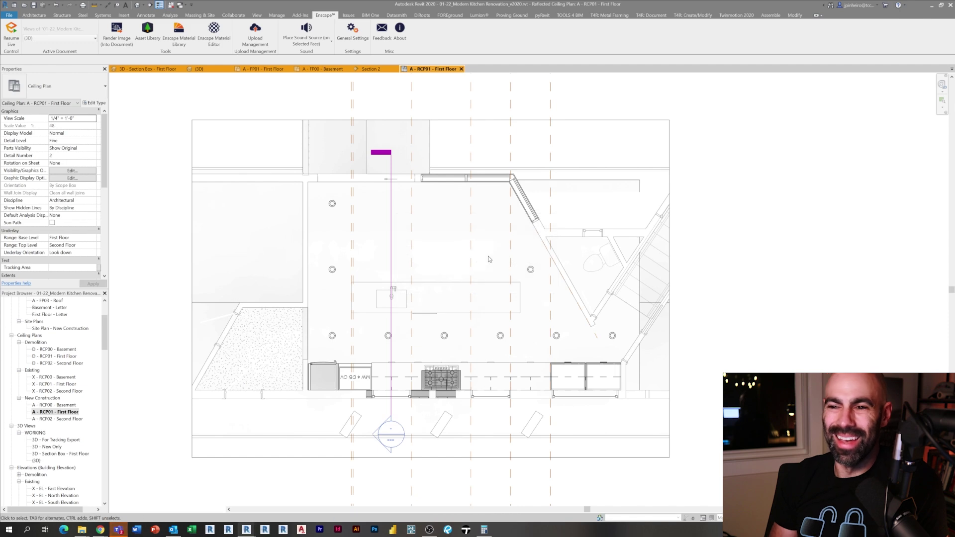